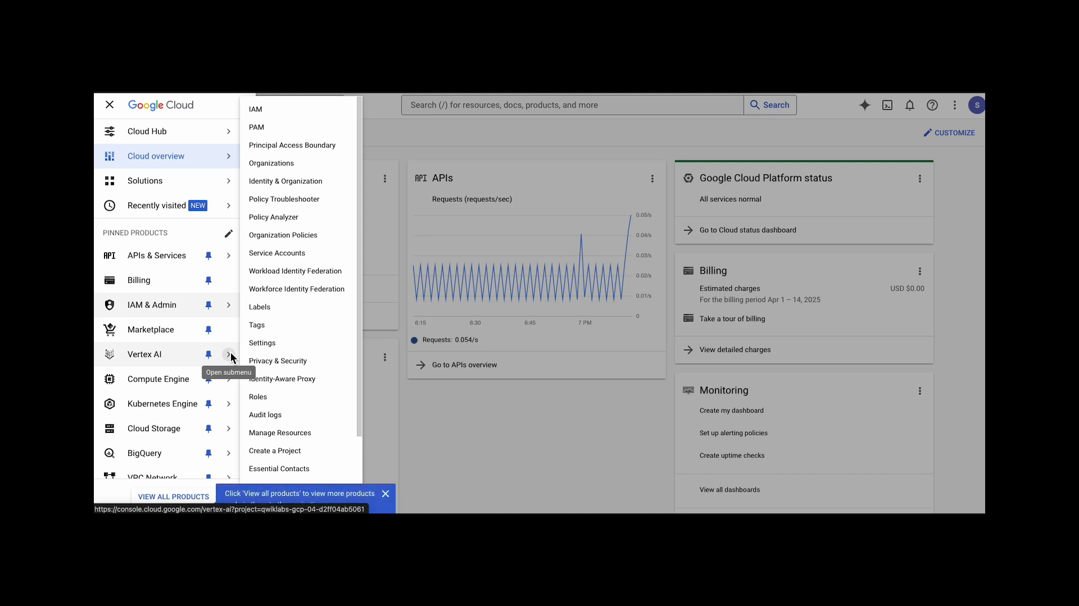
Create a new prompt in Vertex AI Studio and title it "Image Analysis".
{"action": "left_click", "coordinate": [230, 355]}
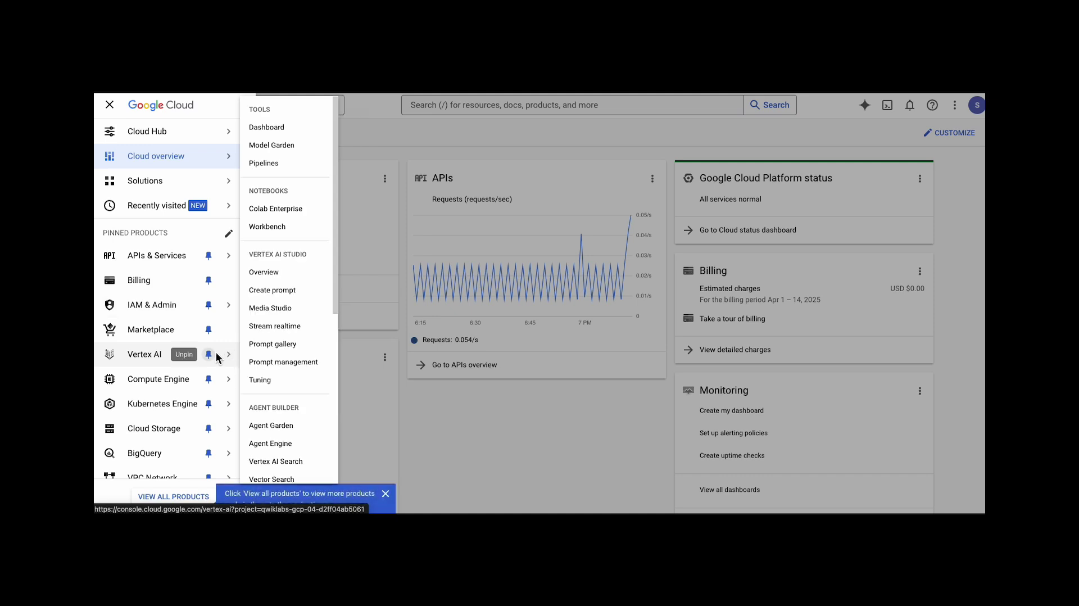
{"action": "left_click", "coordinate": [272, 290]}
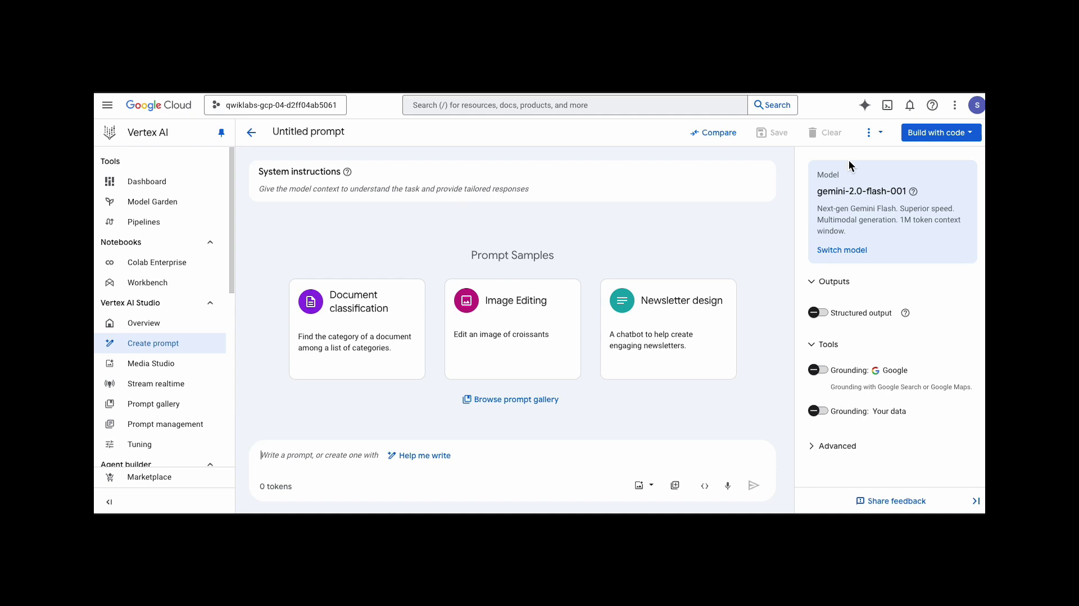
{"action": "left_click", "coordinate": [913, 191]}
{"action": "left_click", "coordinate": [316, 133]}
{"action": "triple_click", "coordinate": [315, 133]}
{"action": "type", "text": "Image Analysis"}
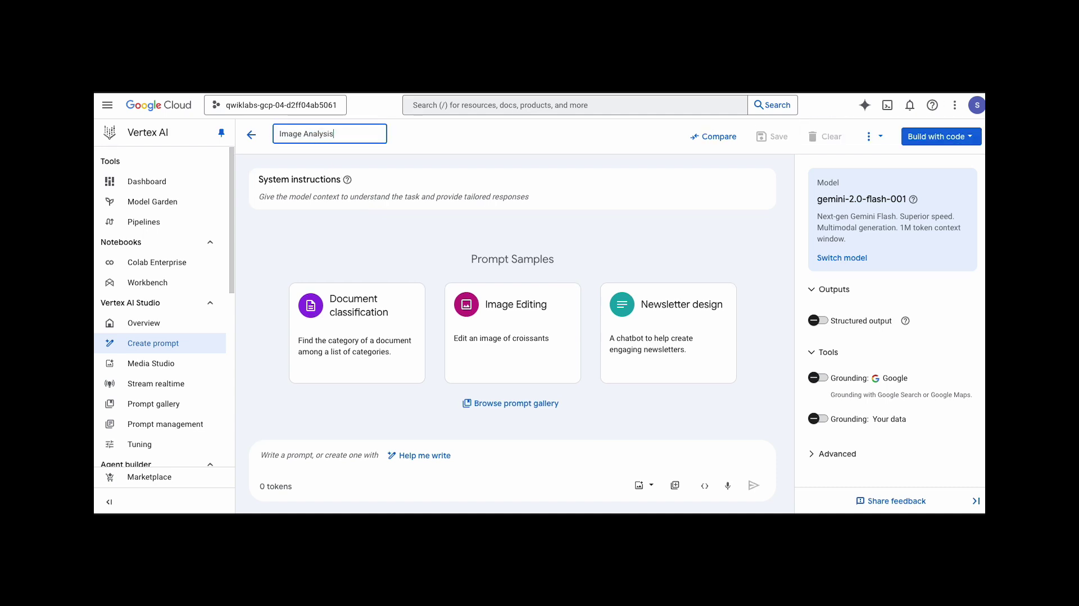
{"action": "left_click", "coordinate": [968, 312]}
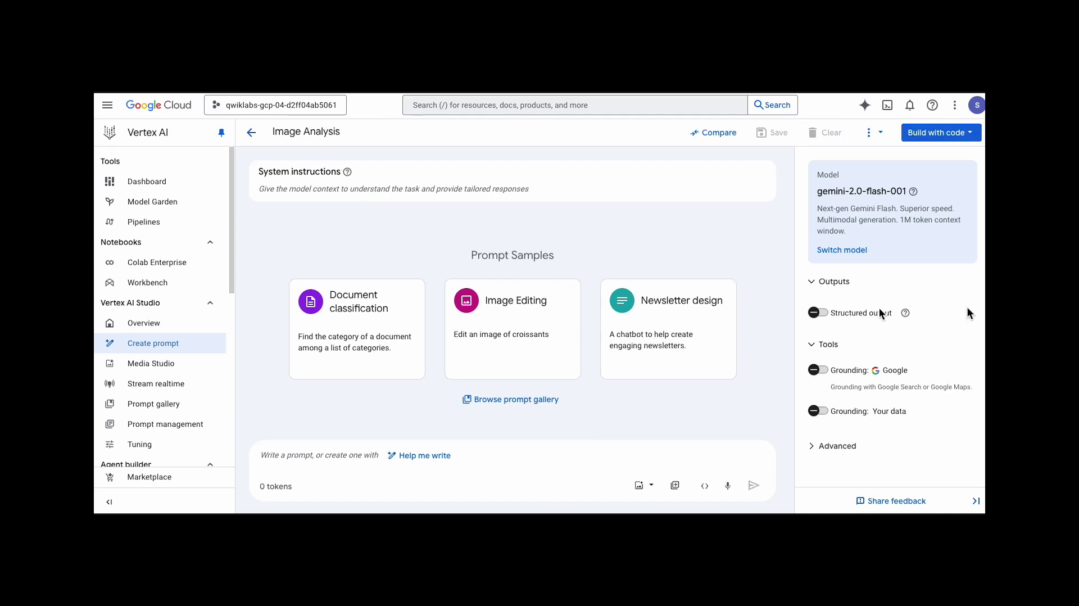
Look through the available models without switching, and set the prompt's region to us-west1 (Oregon) in the advanced options.
{"action": "left_click", "coordinate": [843, 252]}
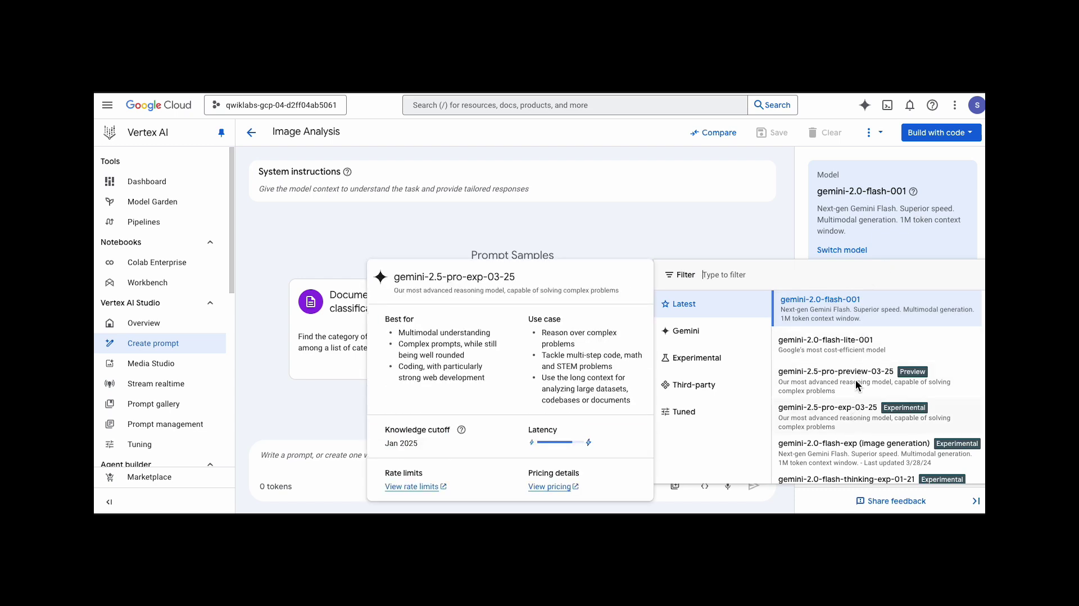
{"action": "left_click", "coordinate": [913, 231]}
{"action": "left_click", "coordinate": [817, 448]}
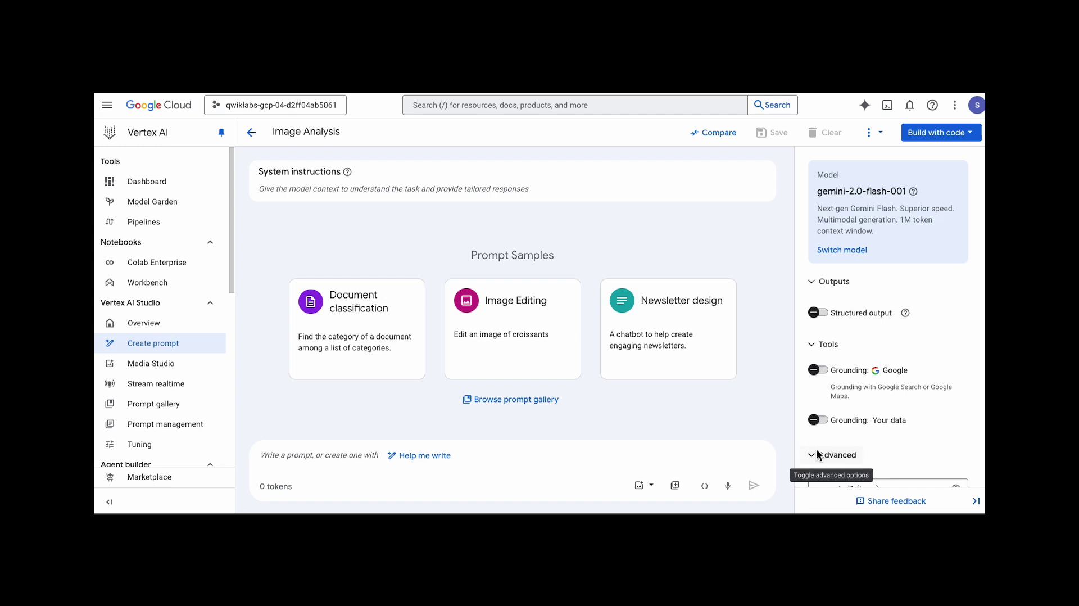
{"action": "left_click", "coordinate": [881, 322]}
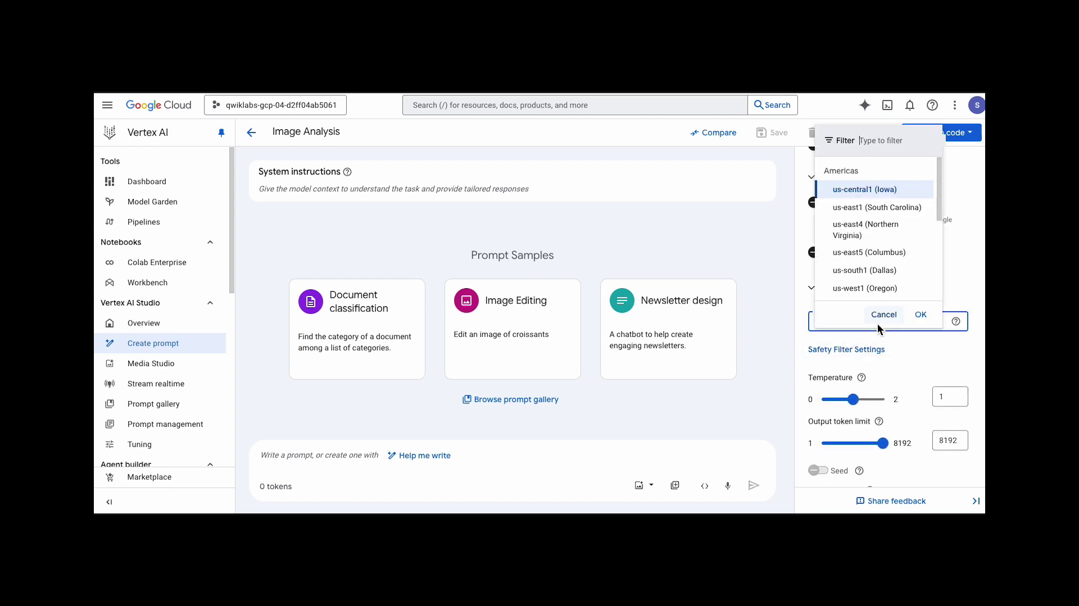
{"action": "left_click", "coordinate": [855, 288]}
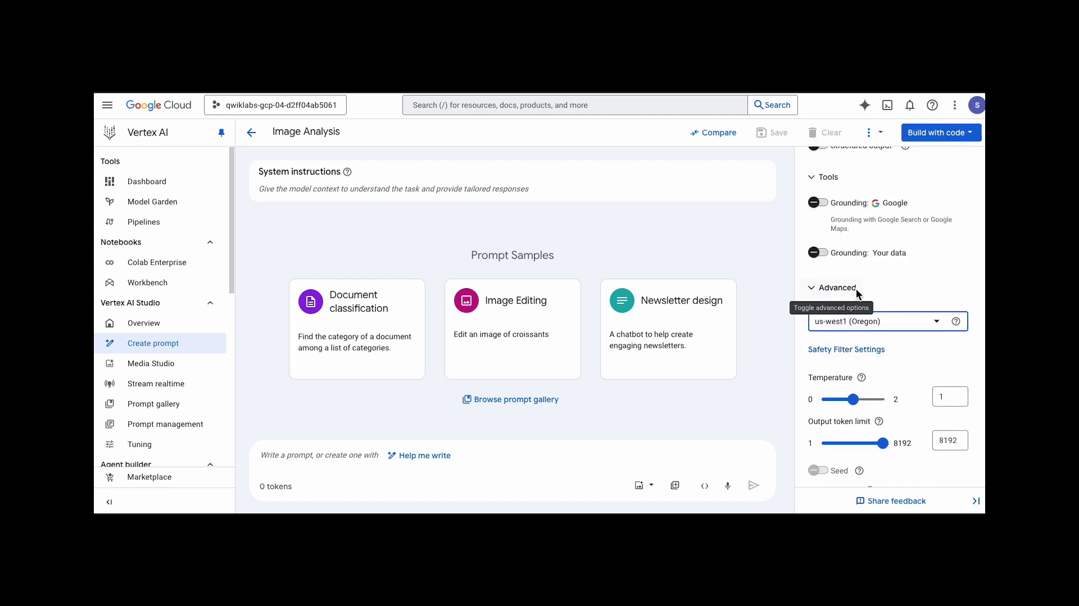
Upload the airport departure board image from the computer and submit it with the prompt "Title the image in 5 words.".
{"action": "left_click", "coordinate": [486, 457]}
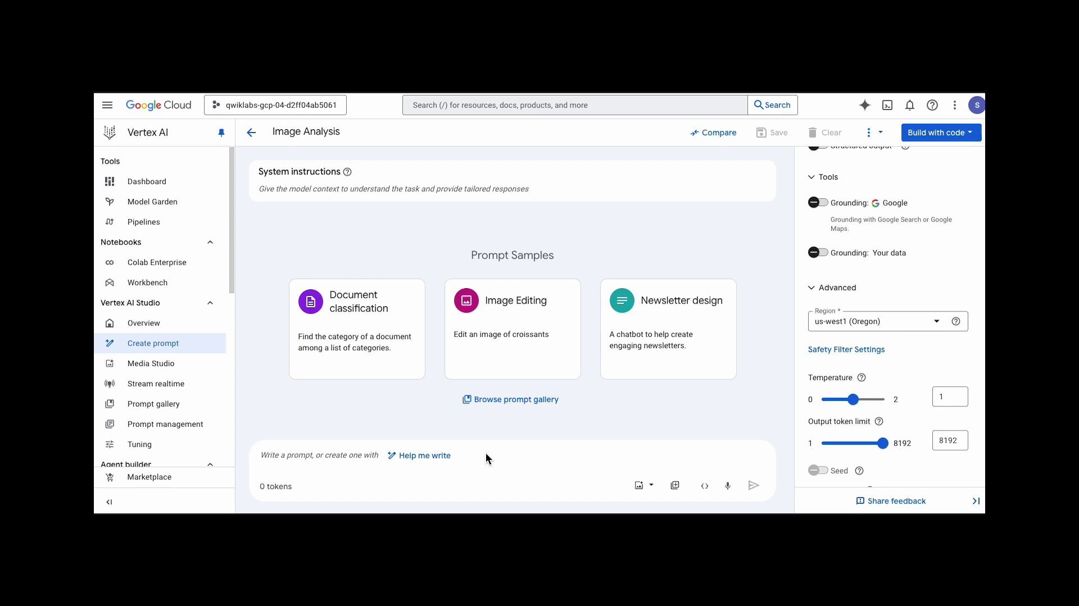
{"action": "left_click", "coordinate": [652, 484]}
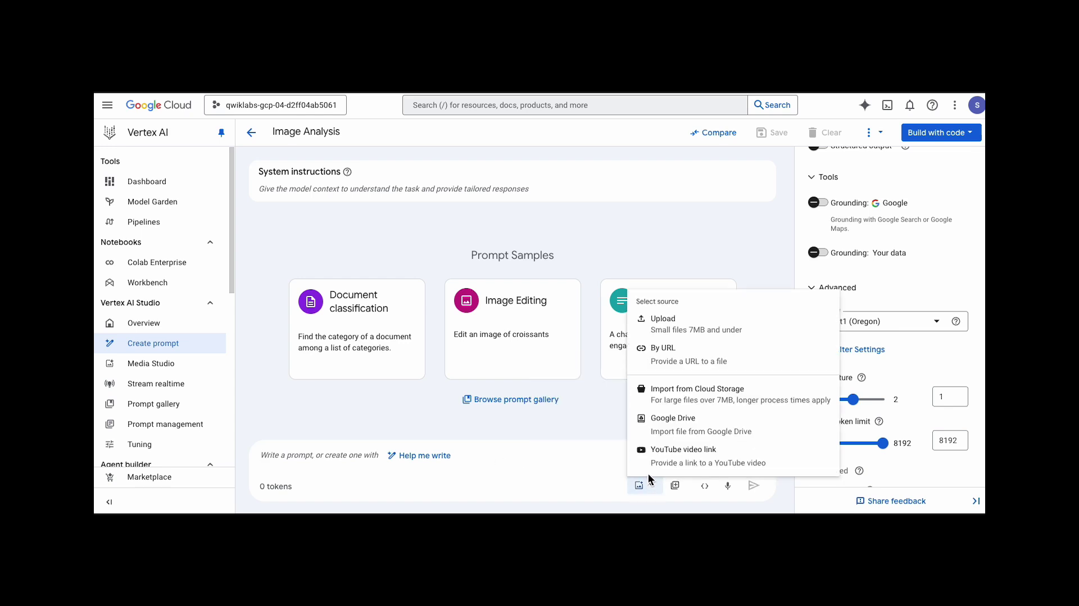
{"action": "left_click", "coordinate": [667, 326]}
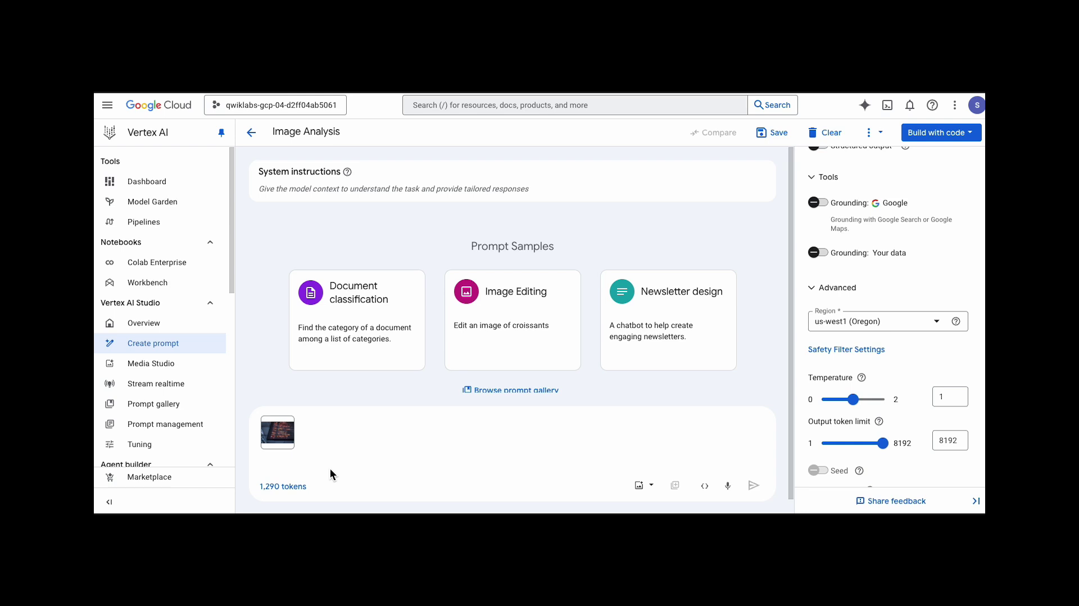
{"action": "type", "text": "Title the image in 5 words."}
{"action": "key", "text": "Return"}
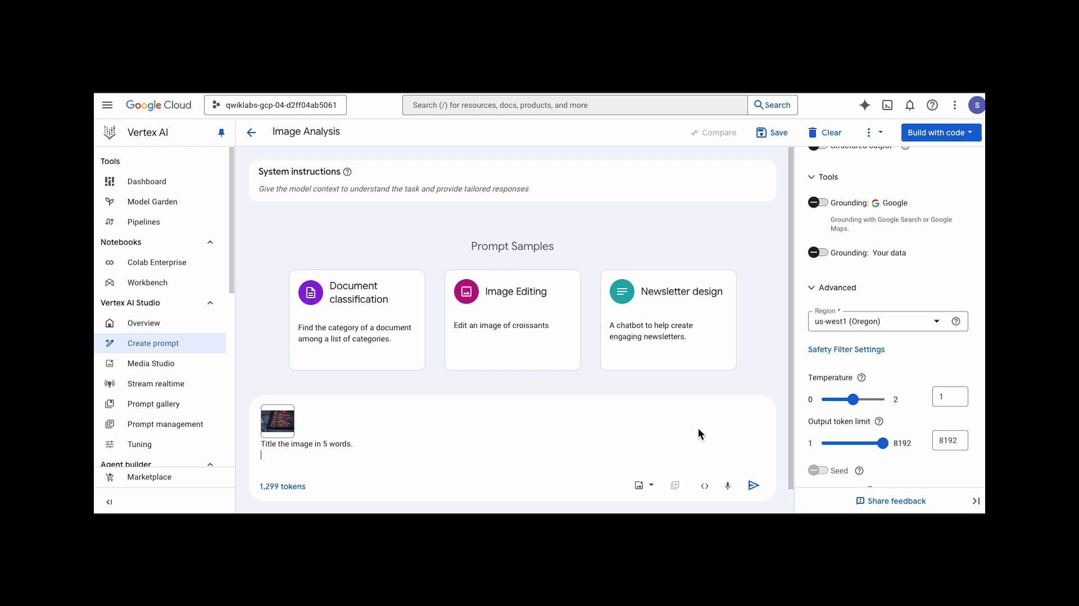
{"action": "left_click", "coordinate": [754, 485]}
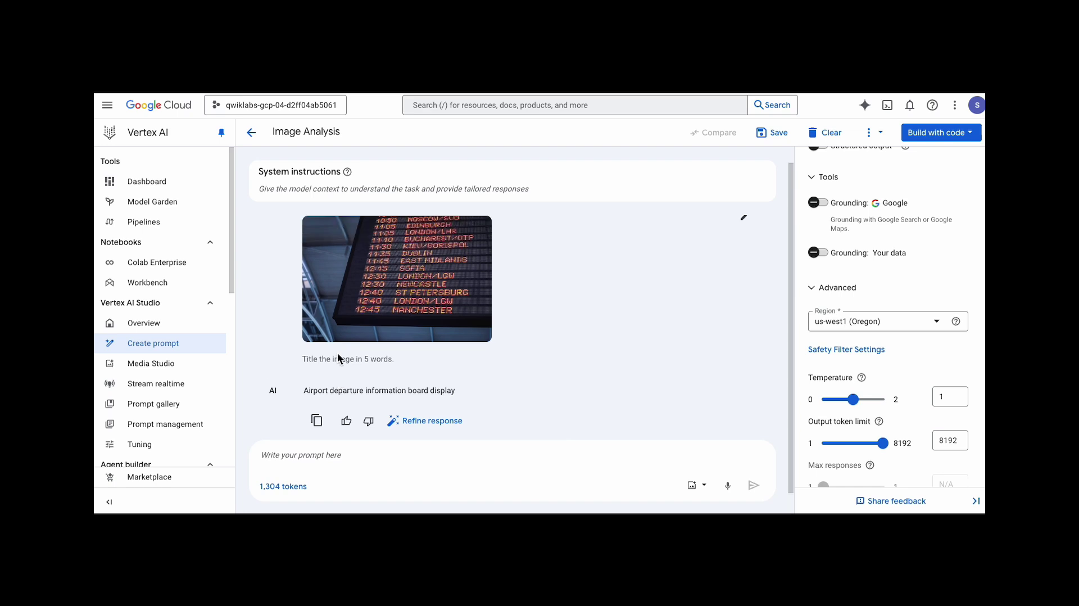
View the departure board image enlarged, and submit the prompt "Describe the image in detail" with the temperature set to 2.
{"action": "left_click", "coordinate": [441, 316]}
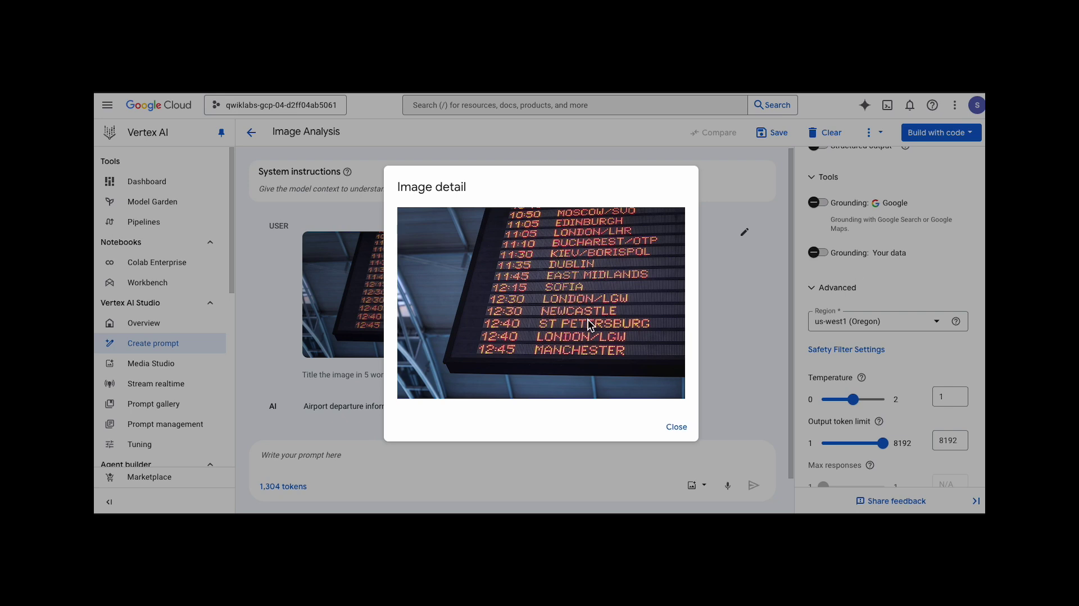
{"action": "left_click", "coordinate": [679, 426]}
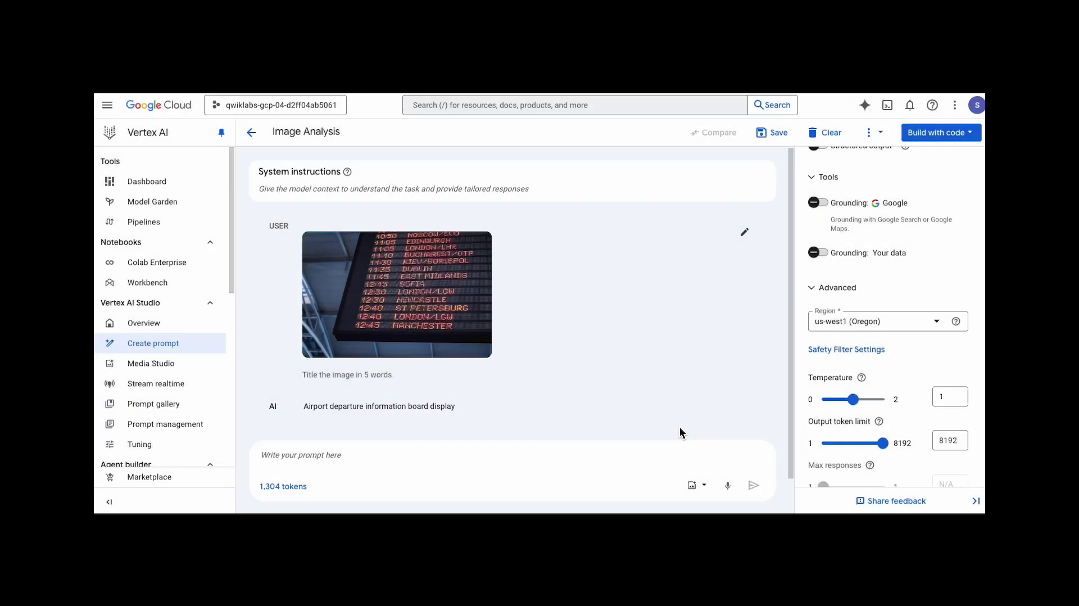
{"action": "left_click", "coordinate": [299, 455]}
{"action": "type", "text": "Describe the image in detail."}
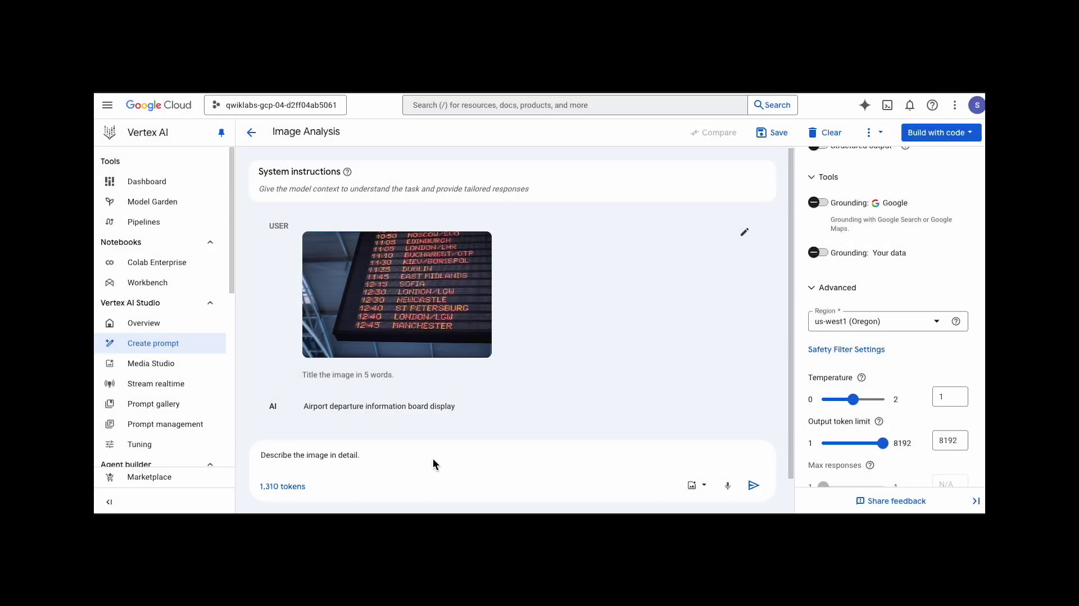
{"action": "key", "text": "BackSpace"}
{"action": "scroll", "coordinate": [858, 363], "scroll_direction": "down", "scroll_amount": 3}
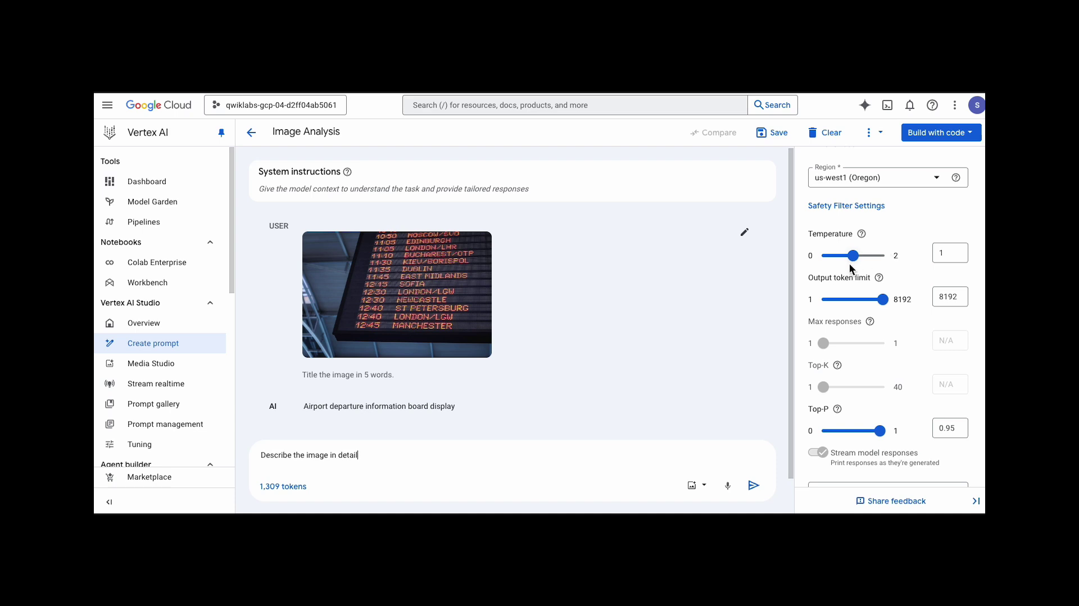
{"action": "left_click_drag", "start_coordinate": [858, 262], "coordinate": [886, 262]}
{"action": "left_click", "coordinate": [415, 471]}
{"action": "left_click", "coordinate": [754, 485]}
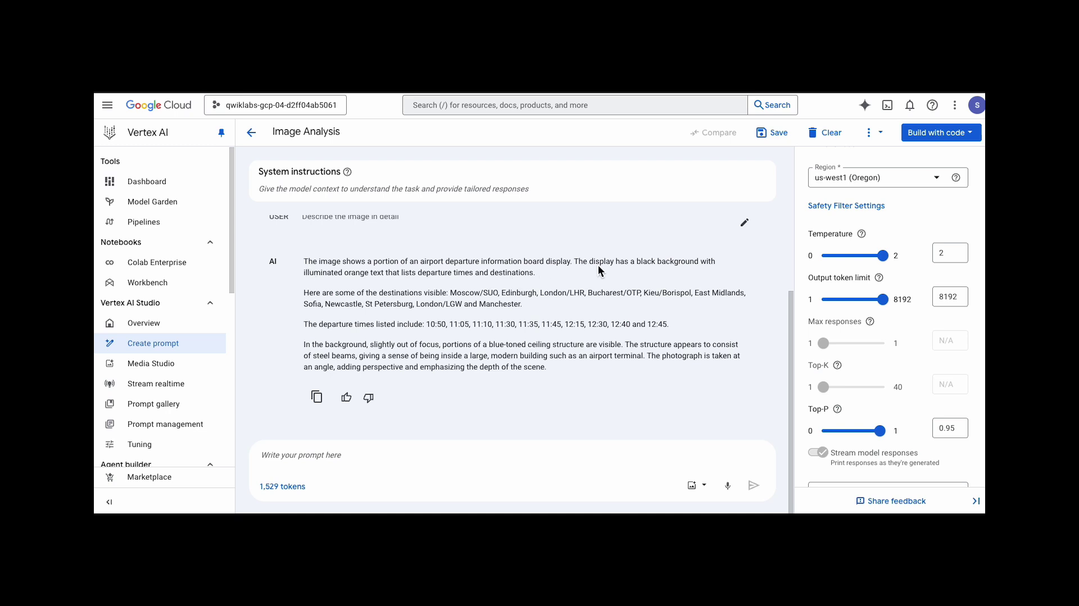
Compare the generated detailed descriptions with the times and destinations in the enlarged departure board image.
{"action": "scroll", "coordinate": [598, 266], "scroll_direction": "up", "scroll_amount": 1}
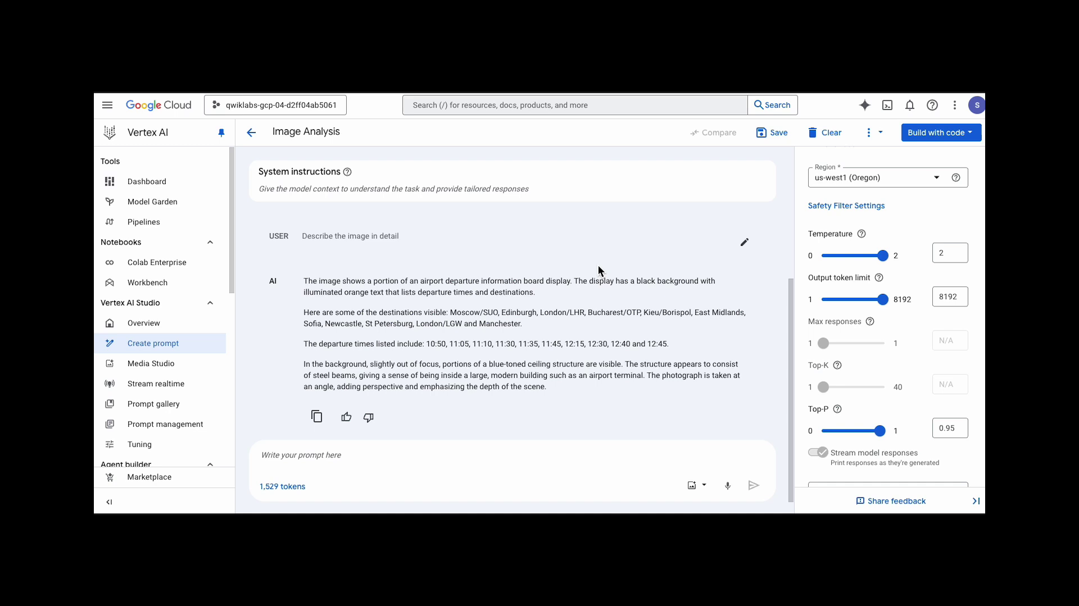
{"action": "scroll", "coordinate": [598, 270], "scroll_direction": "down", "scroll_amount": 1}
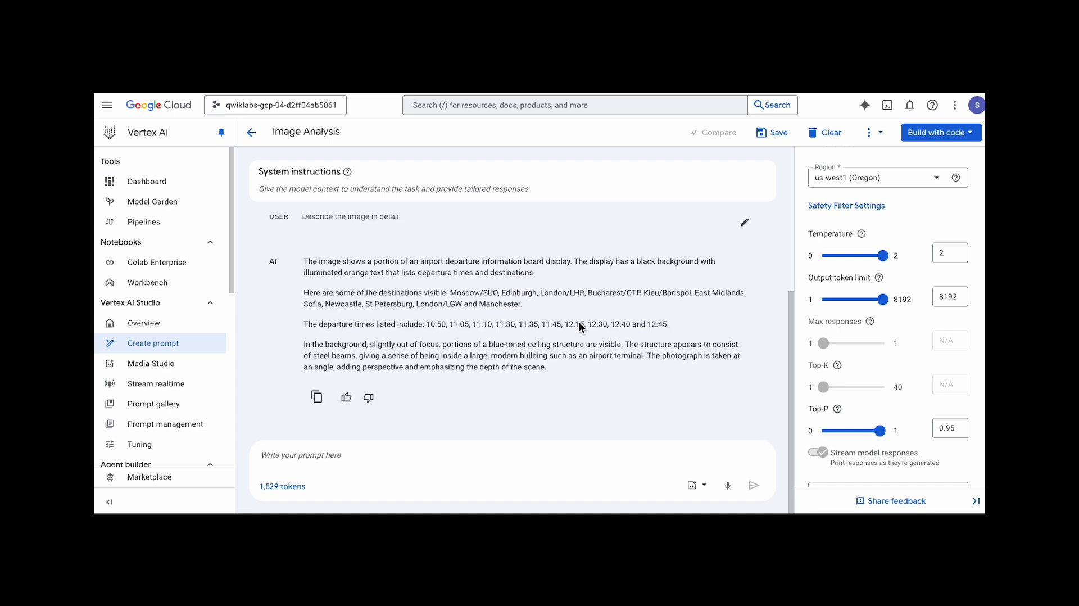
{"action": "scroll", "coordinate": [579, 322], "scroll_direction": "up", "scroll_amount": 5}
{"action": "left_click", "coordinate": [466, 289]}
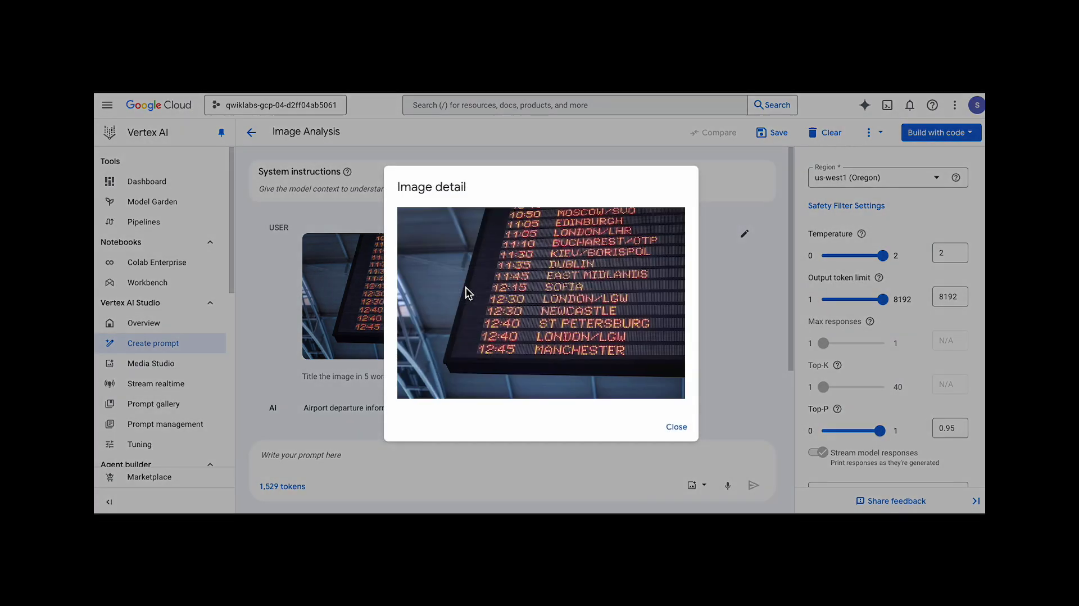
{"action": "left_click", "coordinate": [676, 426]}
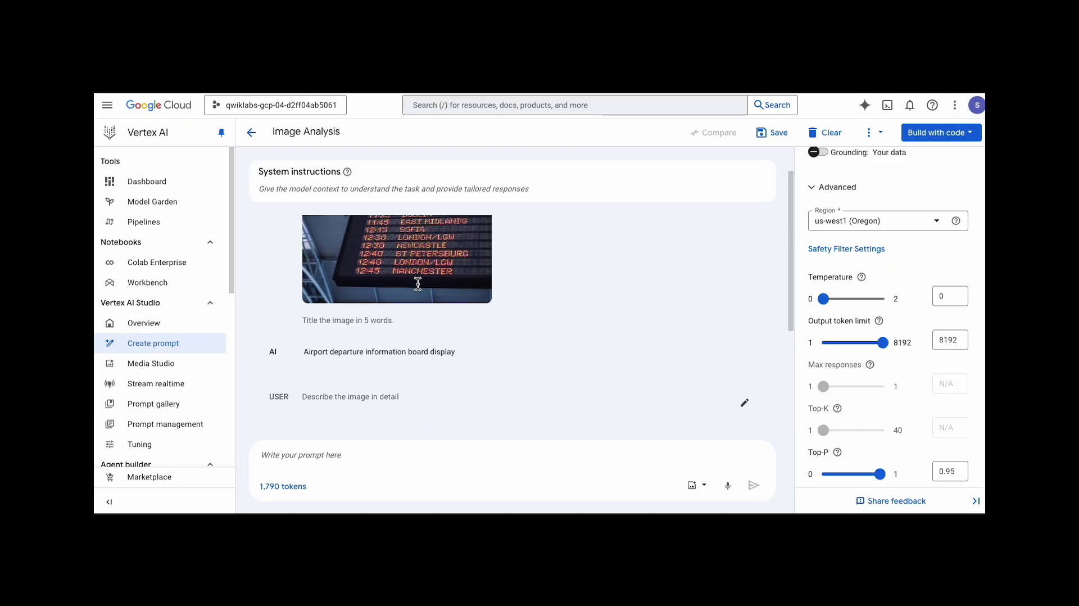
{"action": "scroll", "coordinate": [415, 289], "scroll_direction": "up", "scroll_amount": 2}
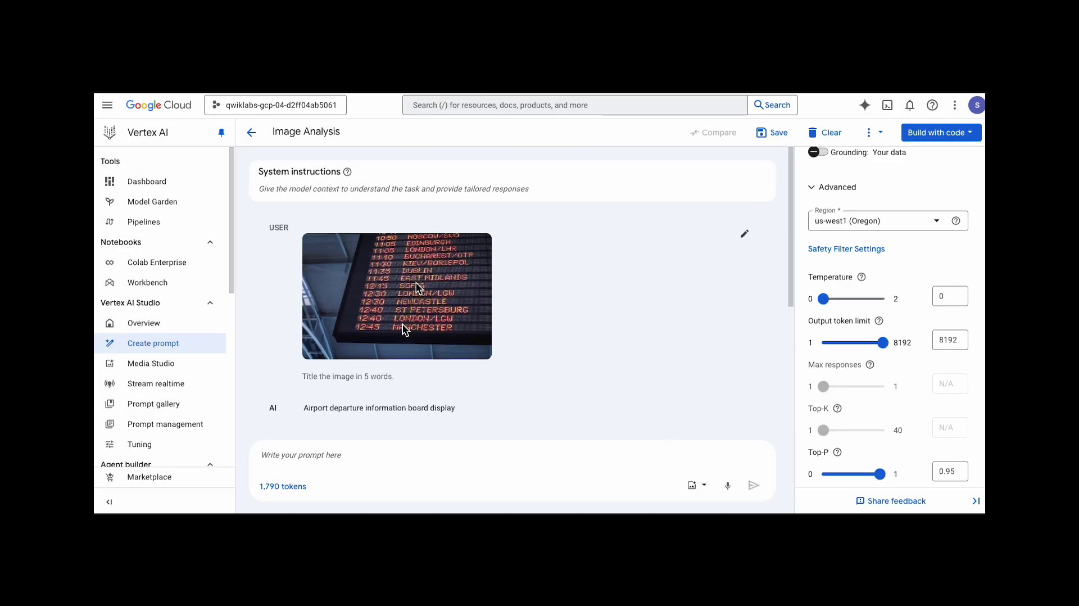
{"action": "scroll", "coordinate": [403, 330], "scroll_direction": "down", "scroll_amount": 5}
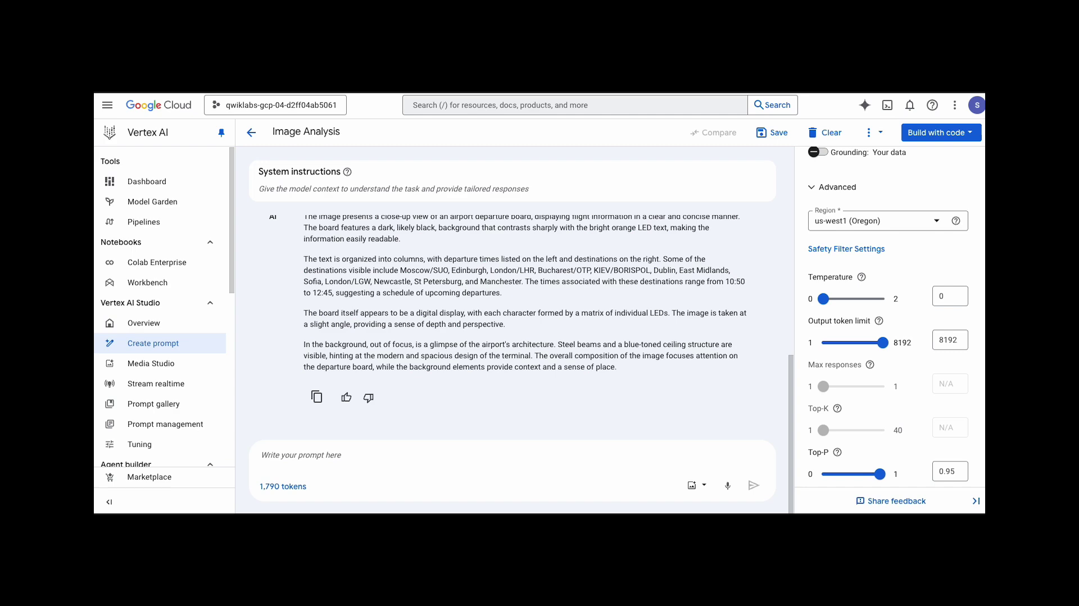
{"action": "scroll", "coordinate": [397, 292], "scroll_direction": "up", "scroll_amount": 5}
{"action": "left_click", "coordinate": [397, 292]}
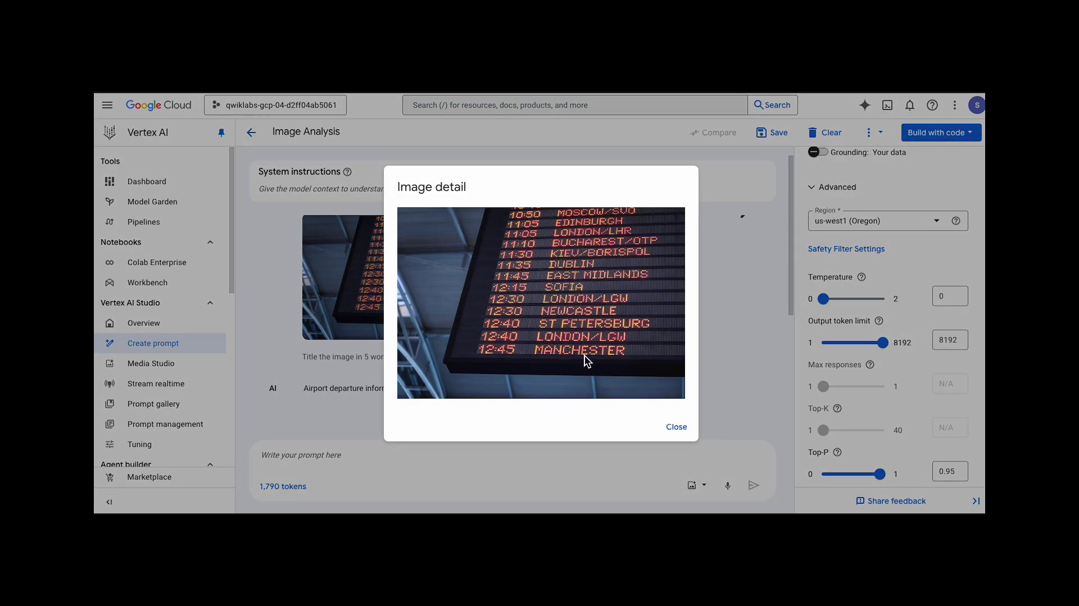
{"action": "left_click", "coordinate": [677, 429]}
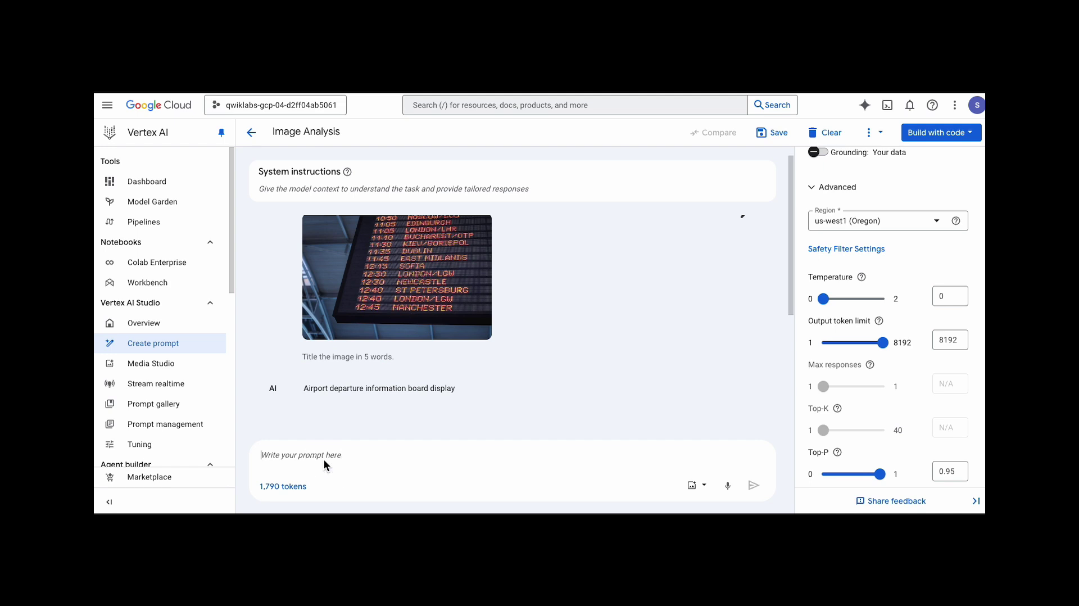
Set the temperature to 1 and submit the prompt "Read the text in the image.".
{"action": "left_click", "coordinate": [323, 462]}
{"action": "type", "text": "Read the text in the image."}
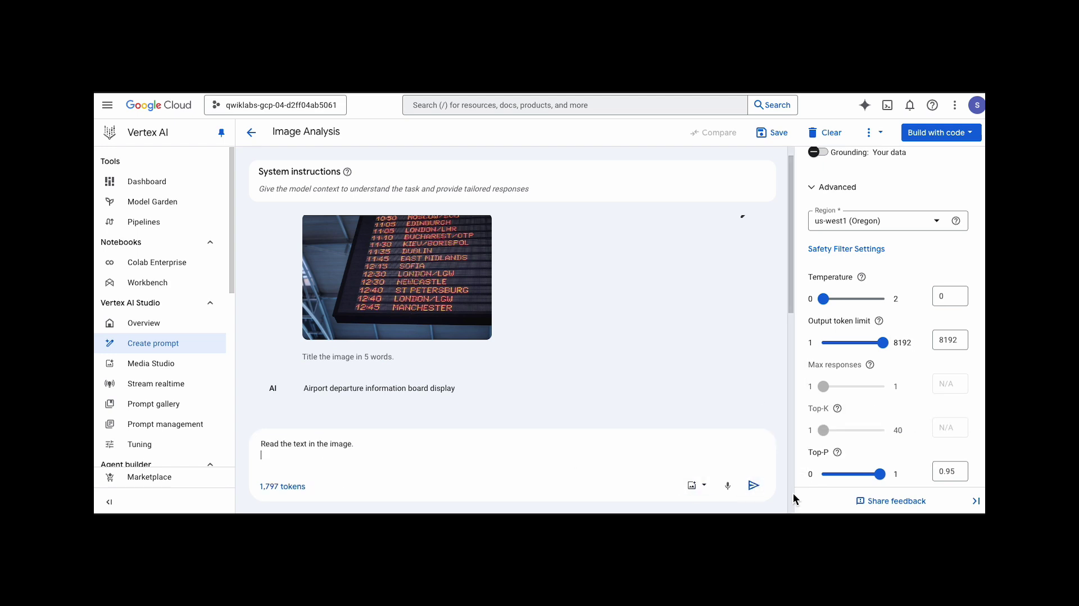
{"action": "left_click", "coordinate": [841, 302]}
{"action": "left_click_drag", "start_coordinate": [842, 309], "coordinate": [854, 308]}
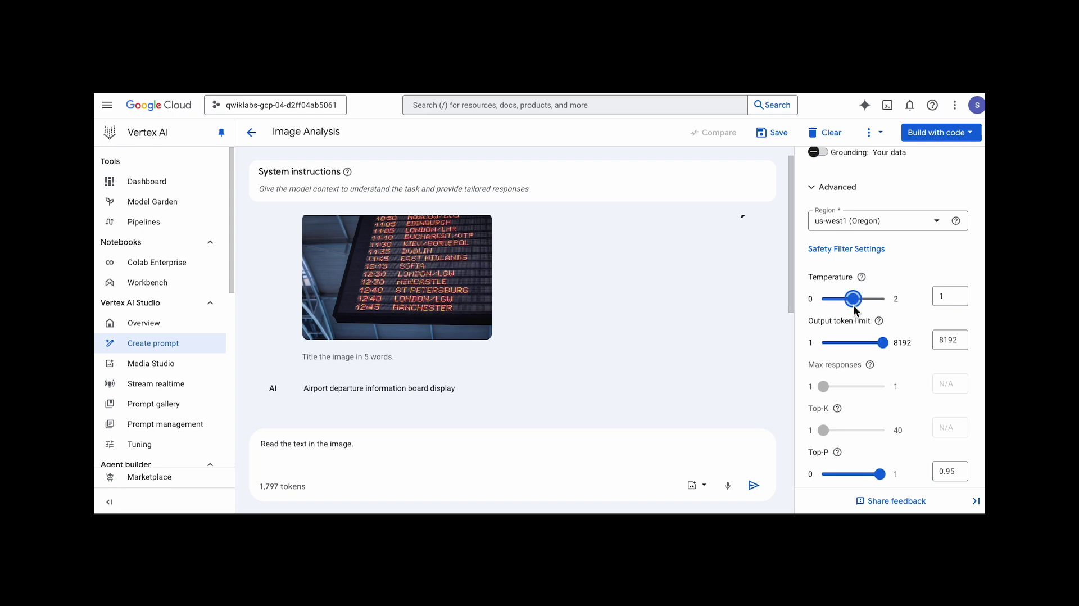
{"action": "left_click", "coordinate": [753, 485]}
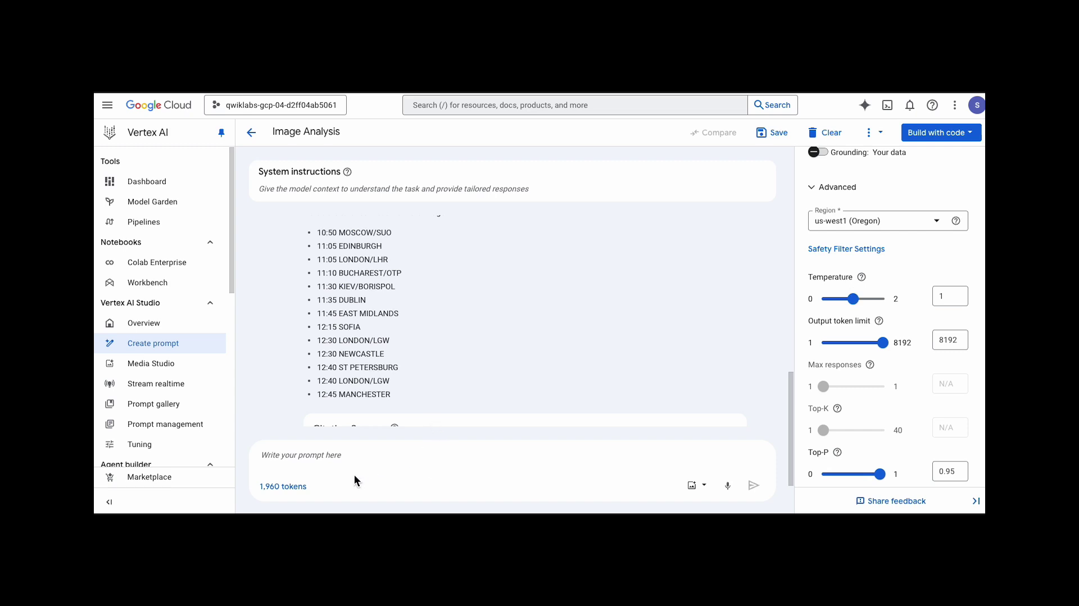
Submit the prompt "Parse the time and city in this image into a list with two columns: time and city." and review the response.
{"action": "type", "text": "Parse the time and city in this image into a list with two columns: time and city."}
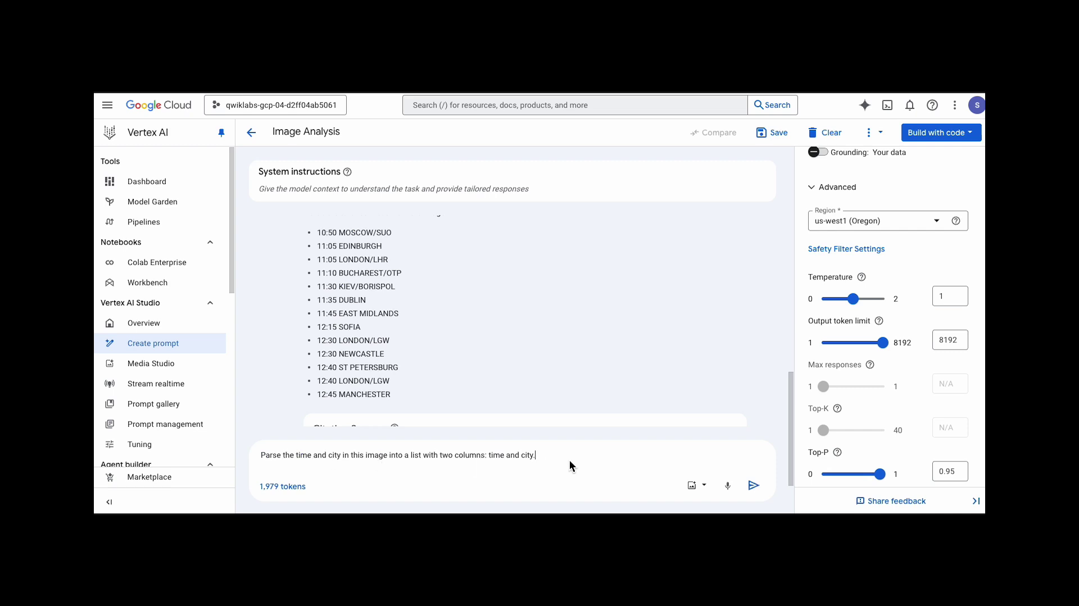
{"action": "left_click", "coordinate": [754, 485]}
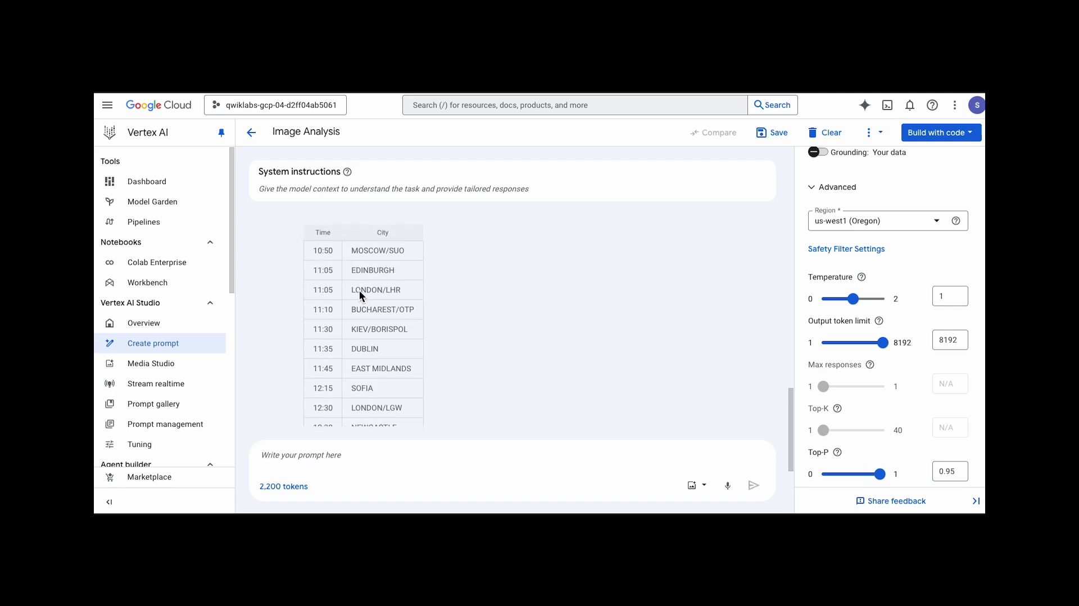
{"action": "scroll", "coordinate": [351, 294], "scroll_direction": "up", "scroll_amount": 10}
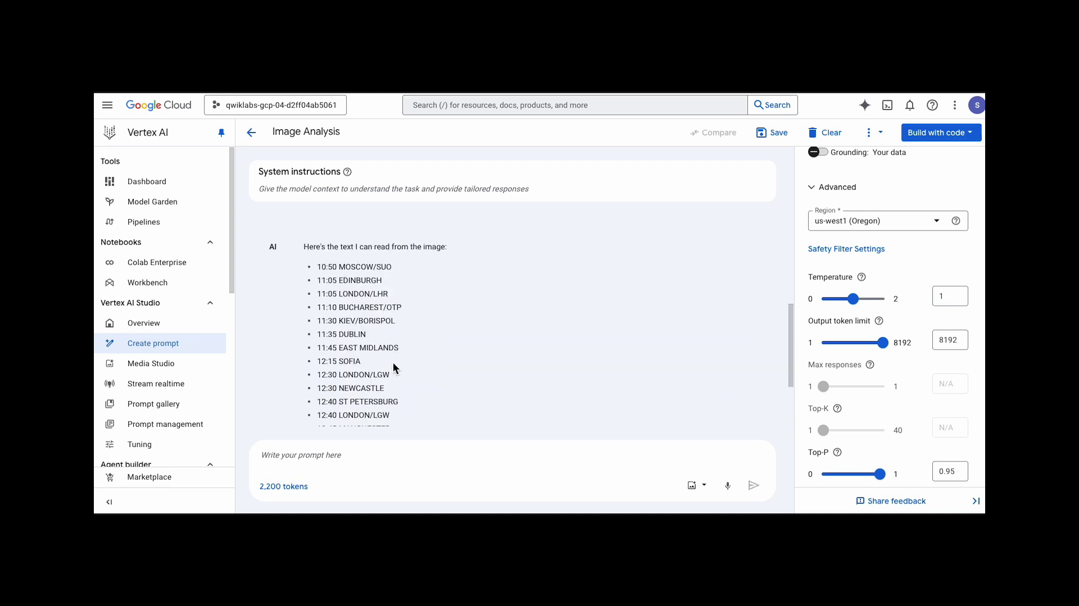
{"action": "scroll", "coordinate": [393, 362], "scroll_direction": "down", "scroll_amount": 10}
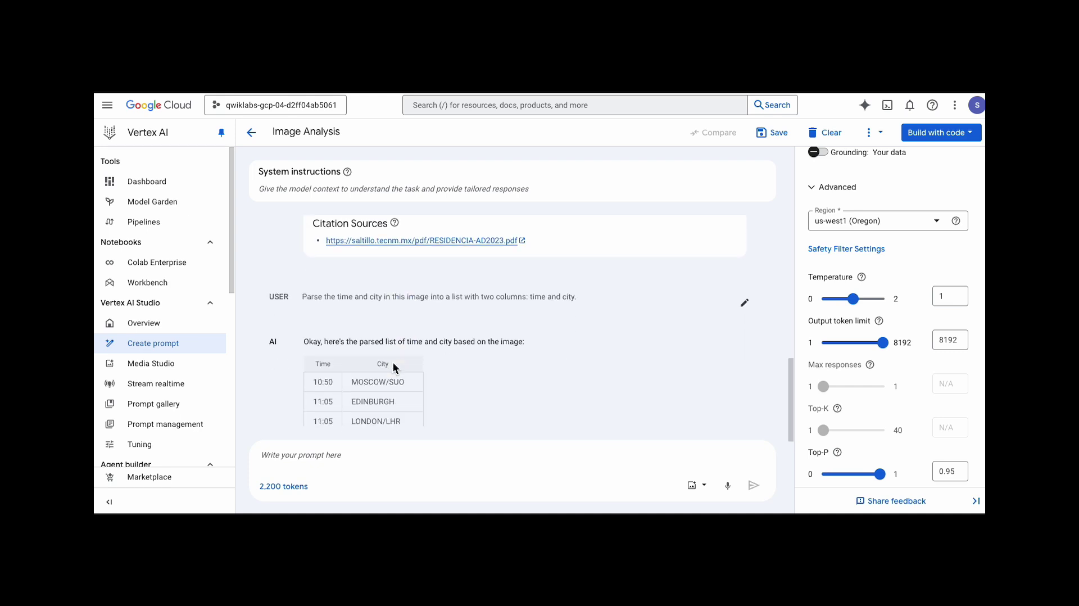
{"action": "scroll", "coordinate": [416, 331], "scroll_direction": "down", "scroll_amount": 3}
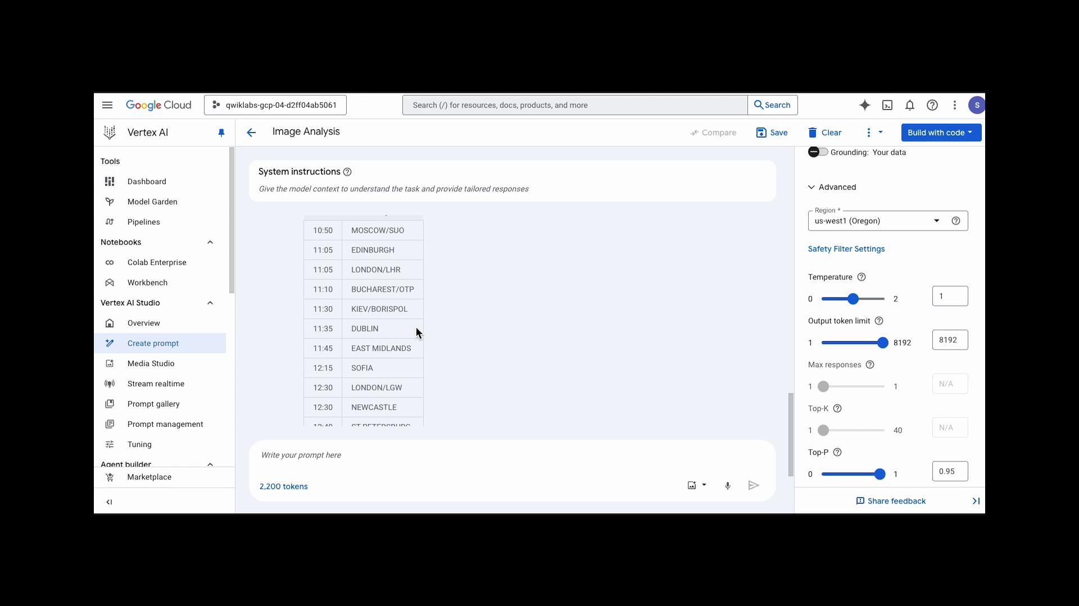
{"action": "scroll", "coordinate": [533, 320], "scroll_direction": "up", "scroll_amount": 1}
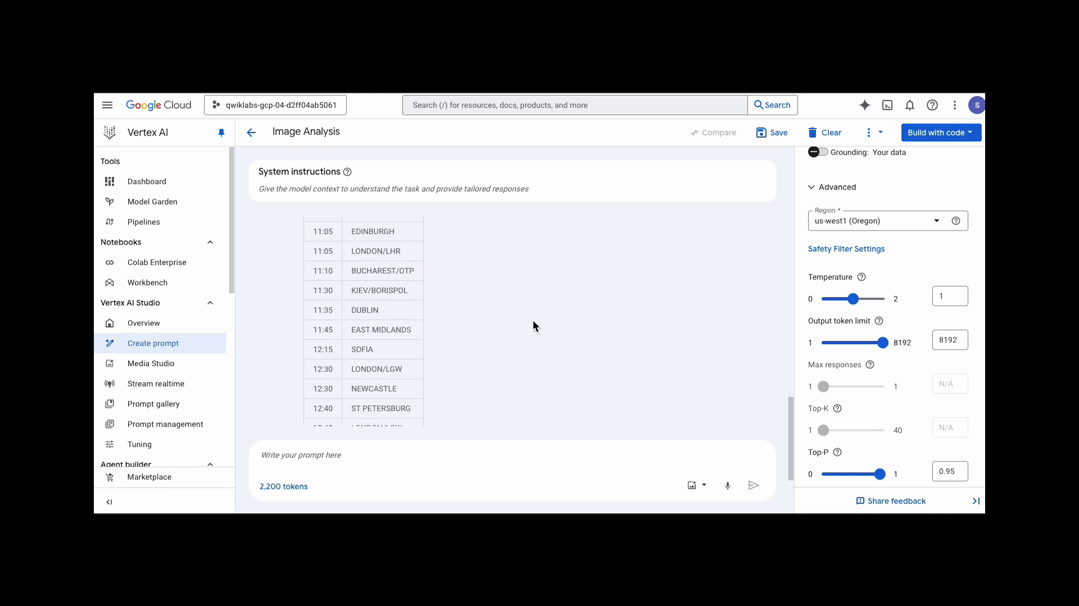
Submit the prompt "Calculate the percentage of the flights to different continents." and save the Image Analysis prompt in region us-west1 (Oregon).
{"action": "scroll", "coordinate": [423, 406], "scroll_direction": "down", "scroll_amount": 2}
{"action": "scroll", "coordinate": [422, 405], "scroll_direction": "up", "scroll_amount": 2}
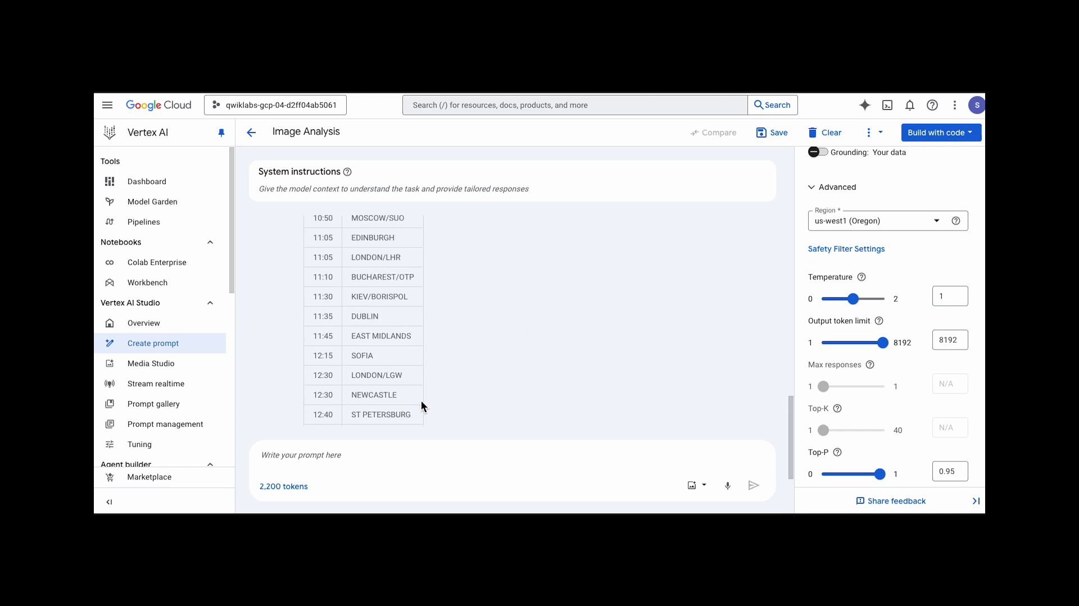
{"action": "key", "text": "ctrl+v"}
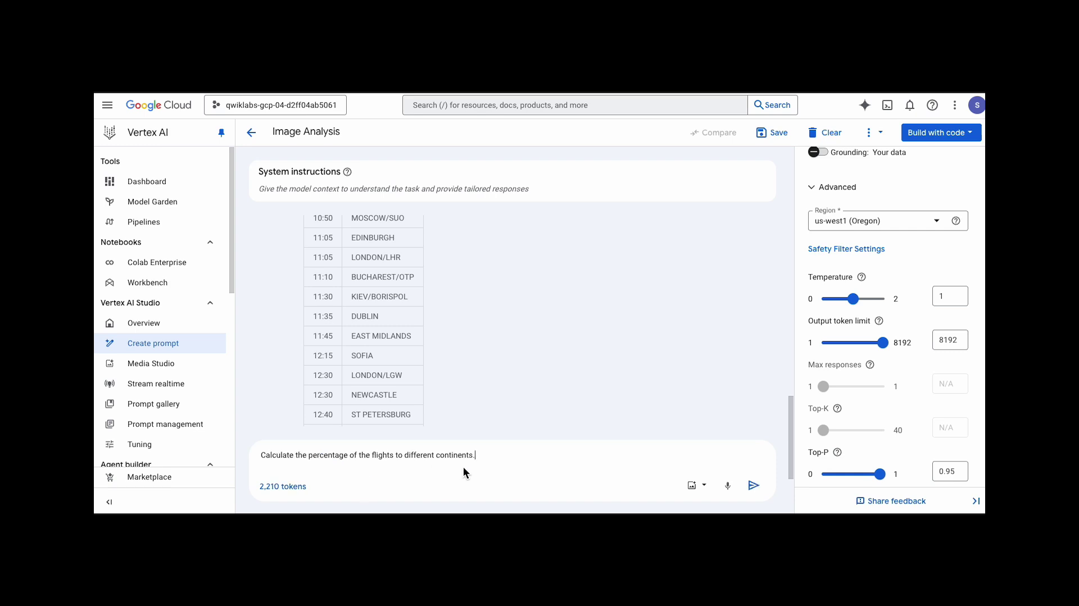
{"action": "key", "text": "Return"}
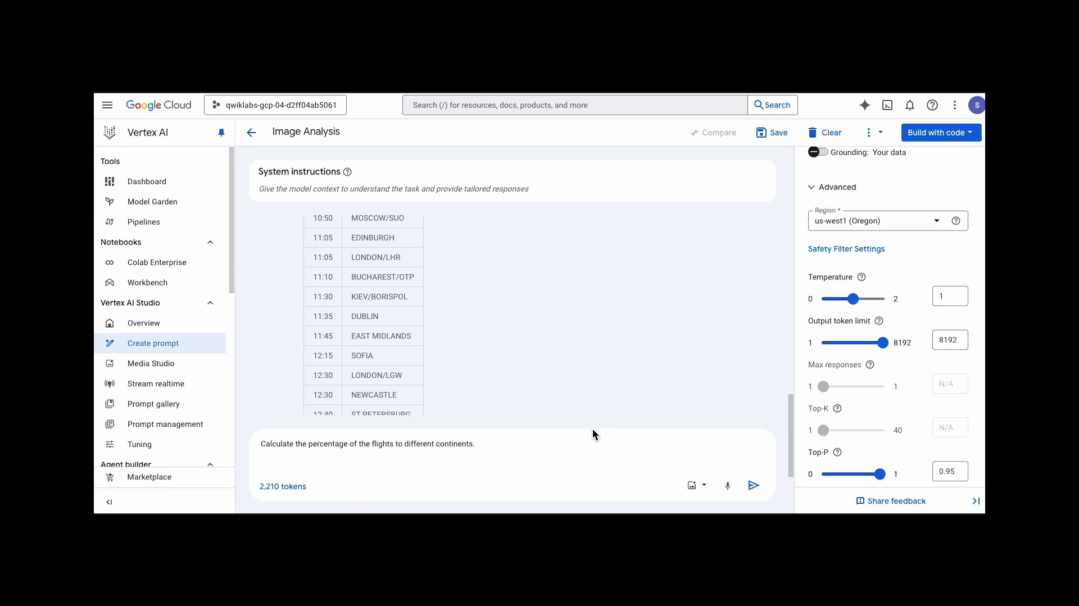
{"action": "left_click", "coordinate": [753, 485]}
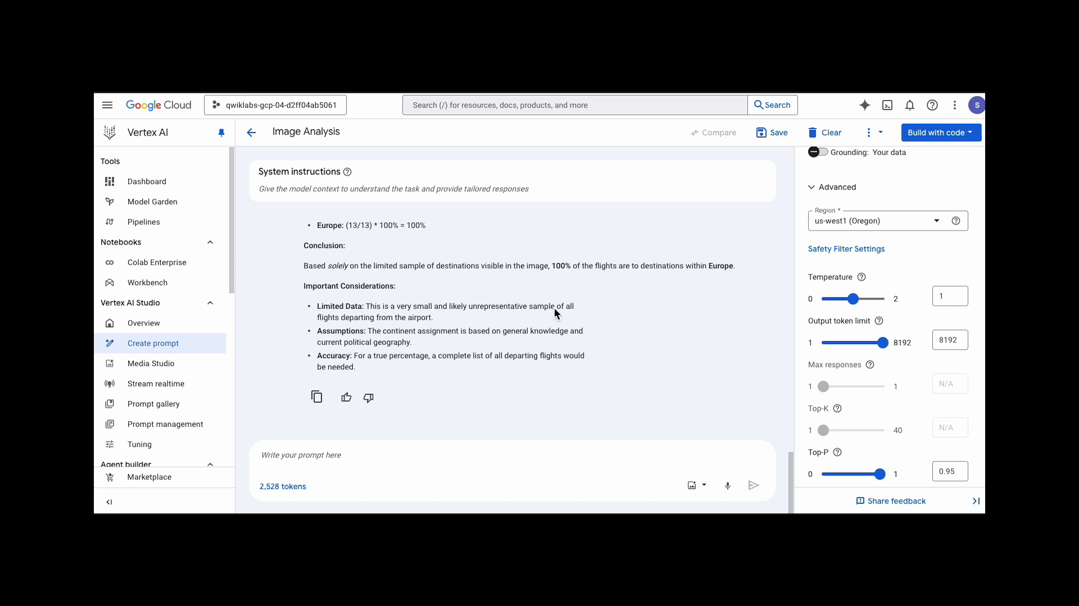
{"action": "left_click", "coordinate": [764, 135]}
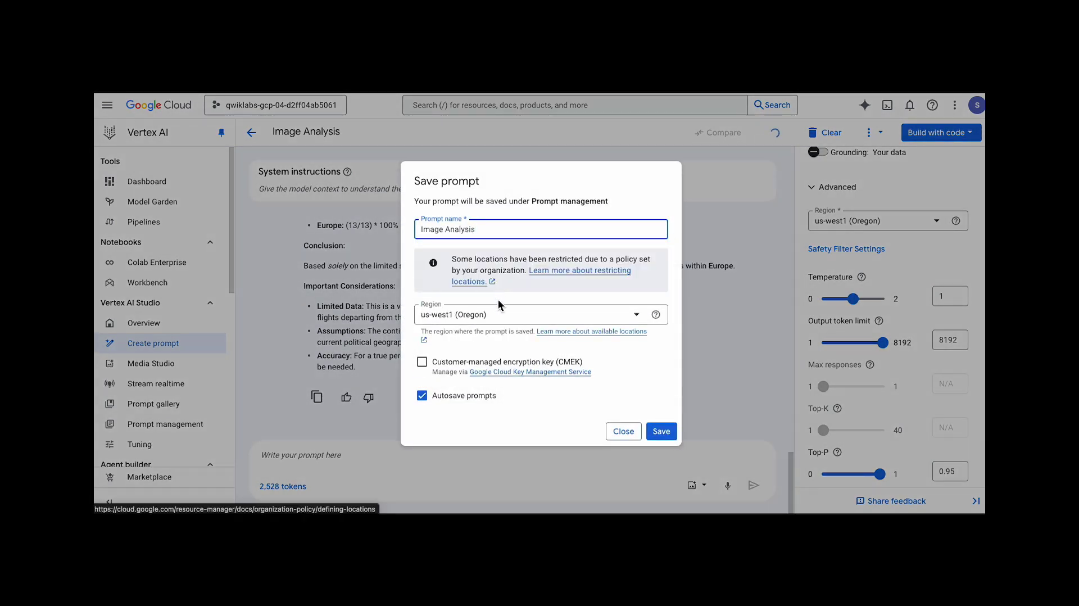
{"action": "left_click", "coordinate": [661, 431]}
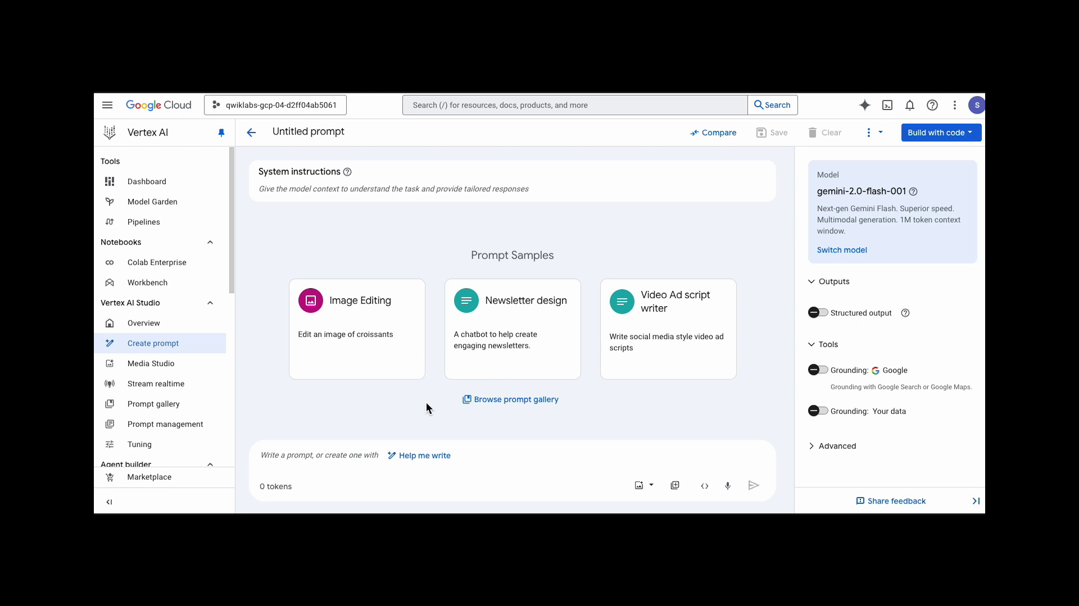
Attach the file "video for vertex ai.mp4" from the Downloads folder to the new untitled prompt.
{"action": "left_click", "coordinate": [651, 492]}
{"action": "left_click", "coordinate": [664, 325]}
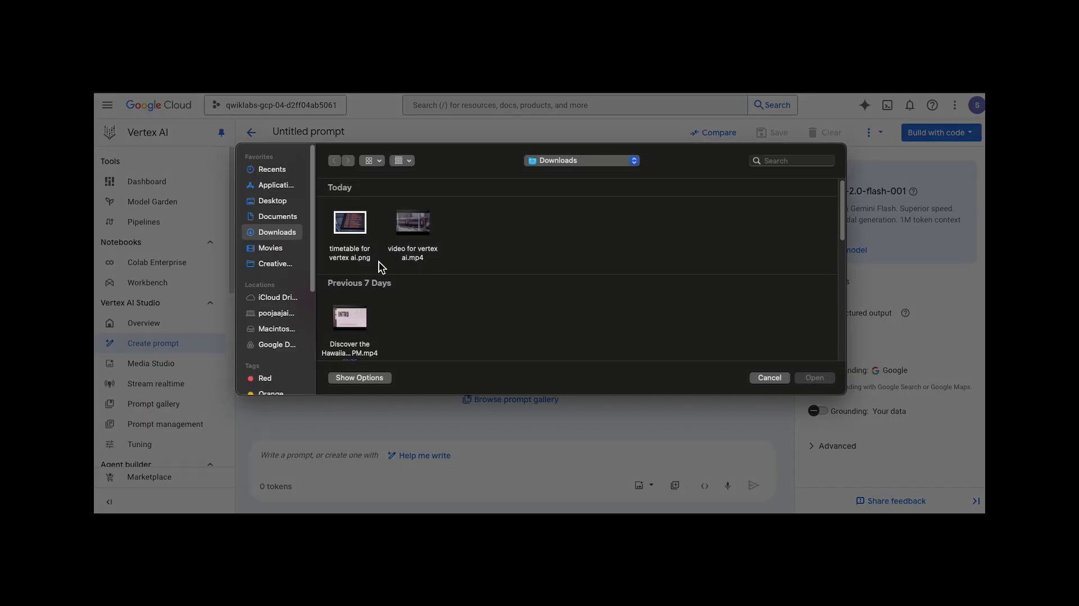
{"action": "left_click", "coordinate": [413, 225]}
{"action": "left_click", "coordinate": [815, 378]}
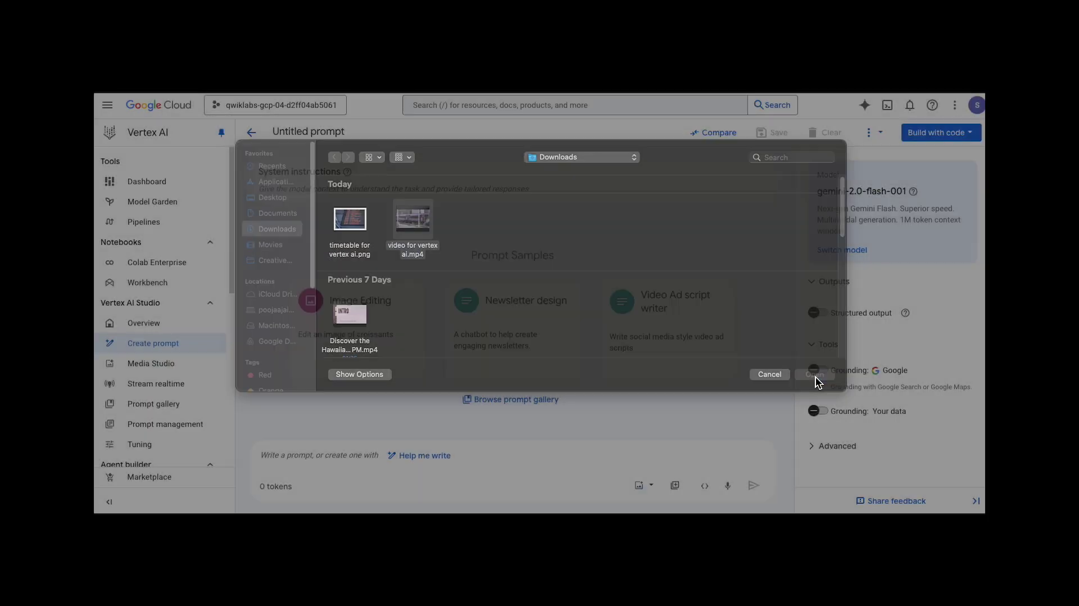
Choose the gemini-2.0-flash-001 model and set the region to us-west1 (Oregon) for the video prompt.
{"action": "mouse_move", "coordinate": [851, 239]}
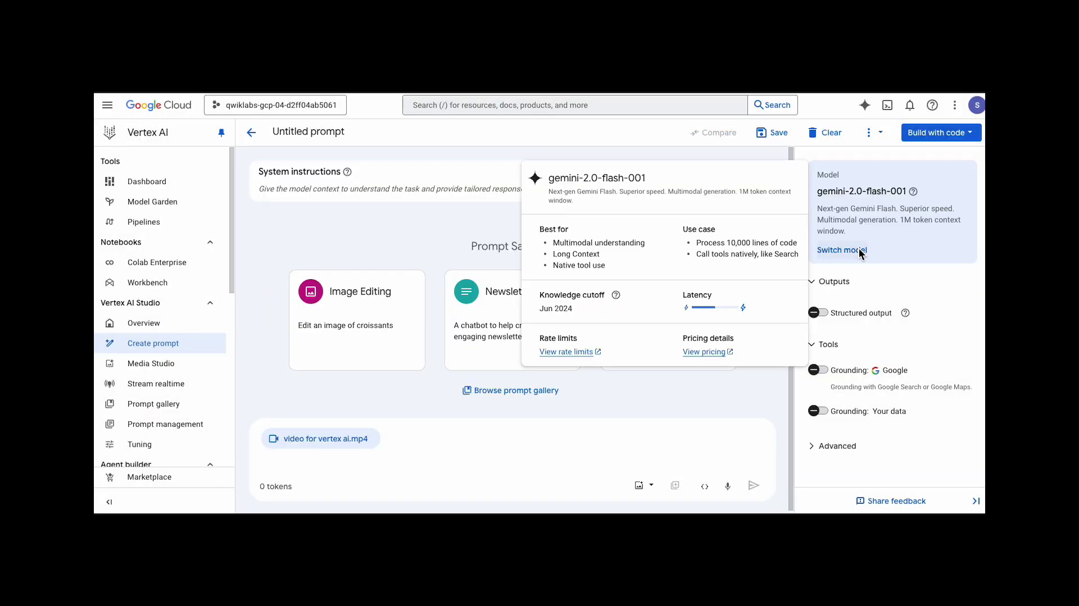
{"action": "left_click", "coordinate": [858, 251]}
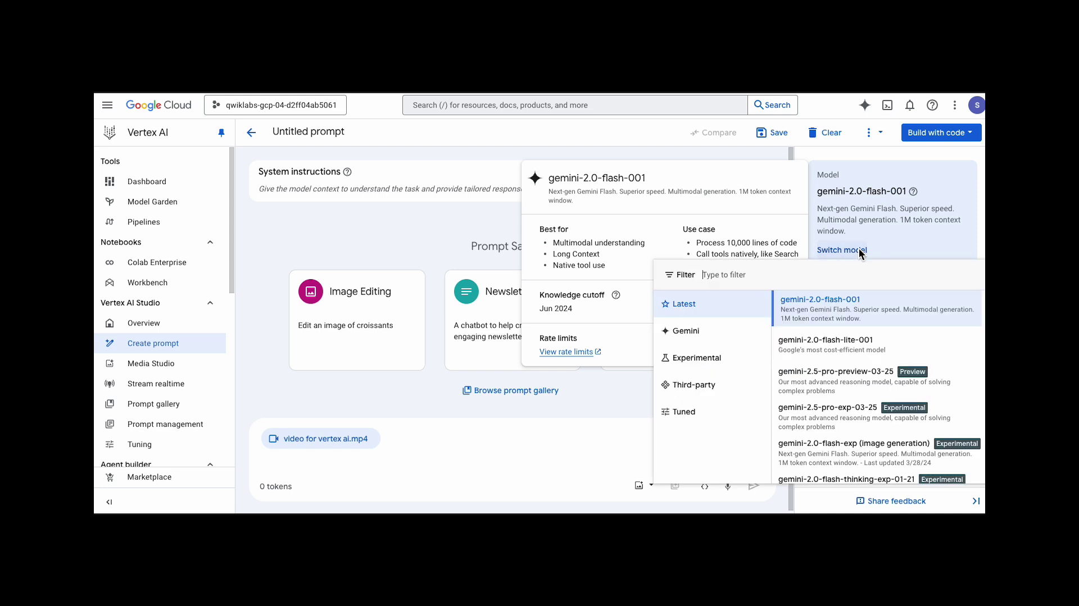
{"action": "left_click", "coordinate": [871, 304]}
{"action": "scroll", "coordinate": [865, 314], "scroll_direction": "down", "scroll_amount": 5}
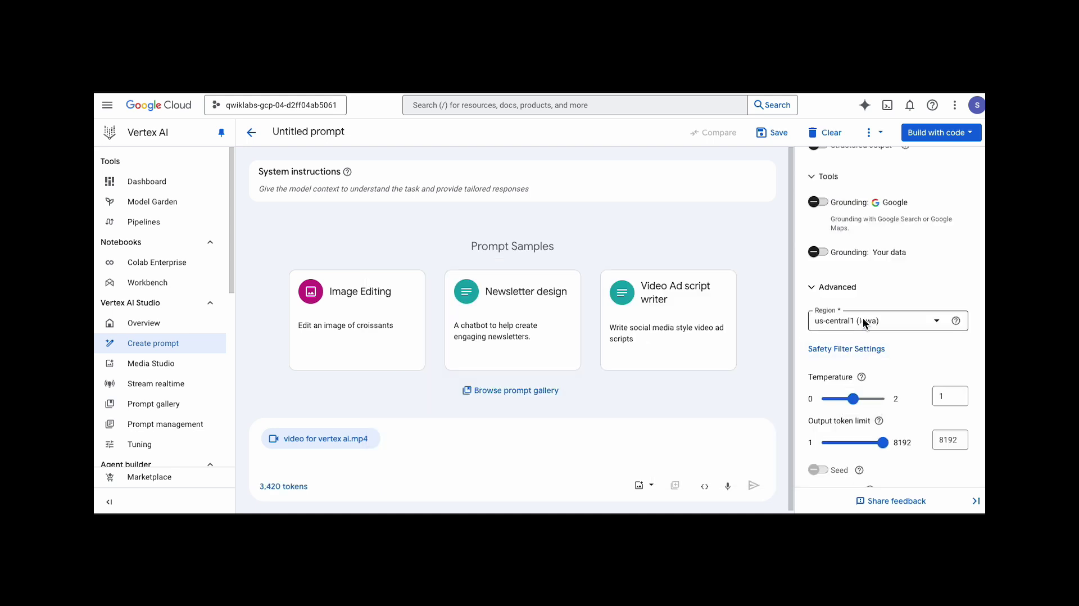
{"action": "left_click", "coordinate": [862, 317]}
{"action": "left_click", "coordinate": [870, 288]}
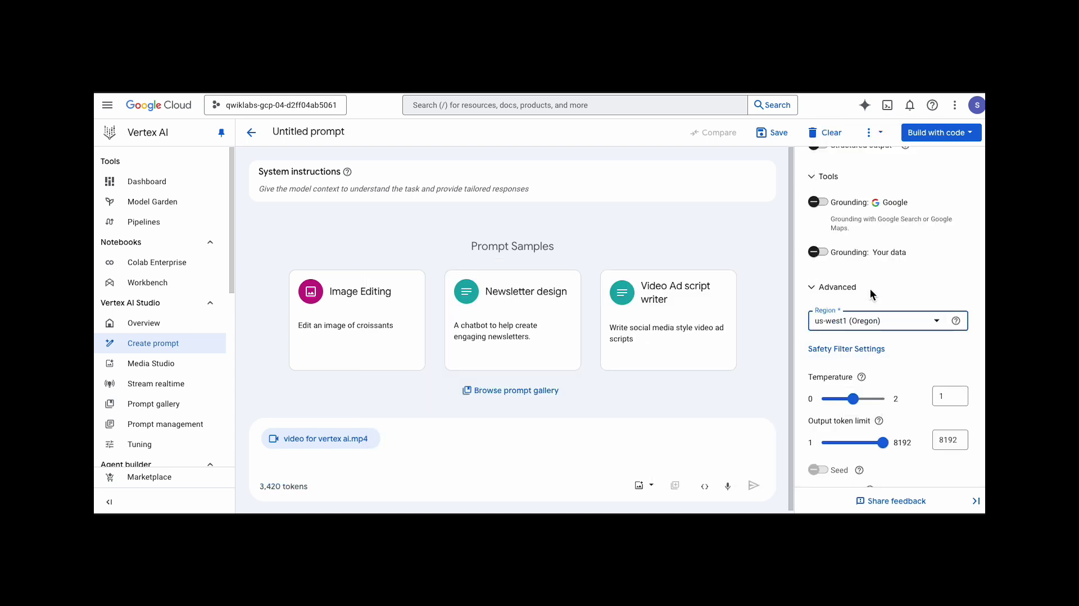
{"action": "scroll", "coordinate": [903, 348], "scroll_direction": "down", "scroll_amount": 3}
Write the prompt "Title the video", play the attached video in its preview, and submit the prompt.
{"action": "left_click", "coordinate": [356, 467]}
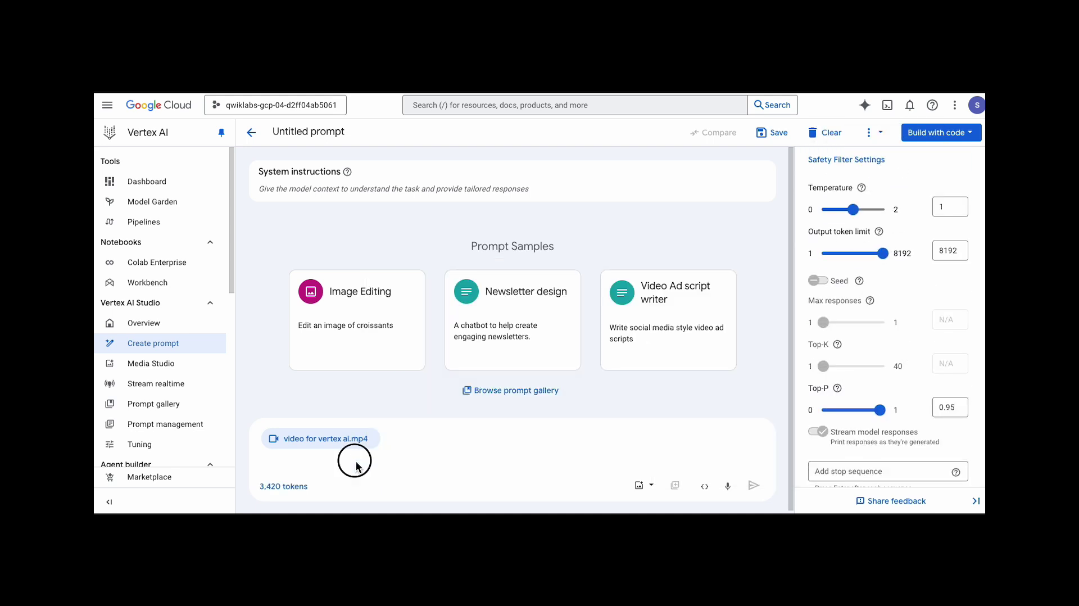
{"action": "type", "text": "Title the video."}
{"action": "left_click", "coordinate": [329, 429]}
{"action": "mouse_move", "coordinate": [577, 374]}
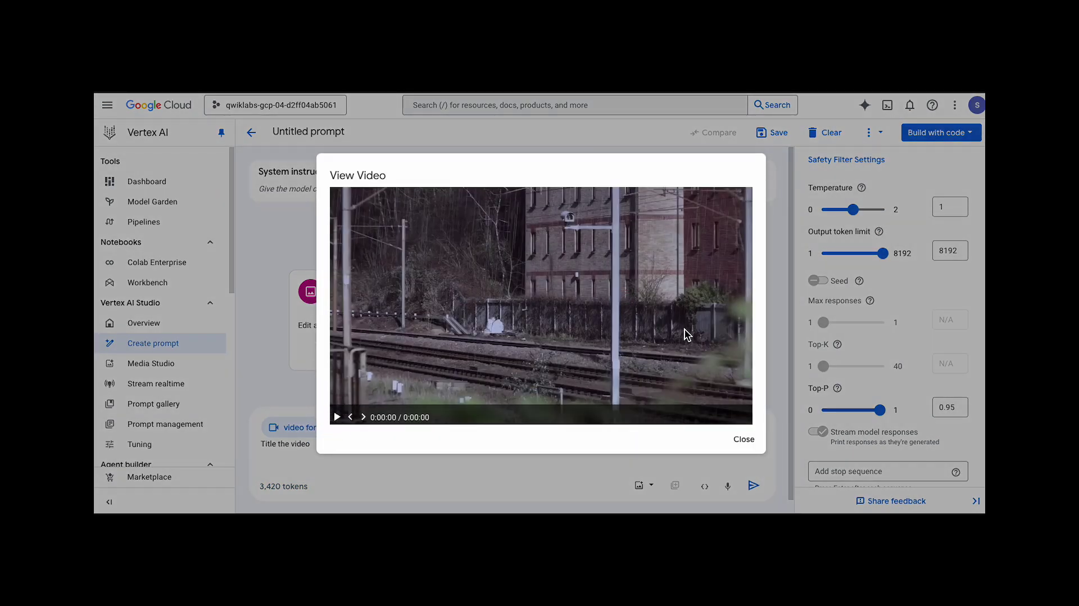
{"action": "left_click", "coordinate": [338, 419]}
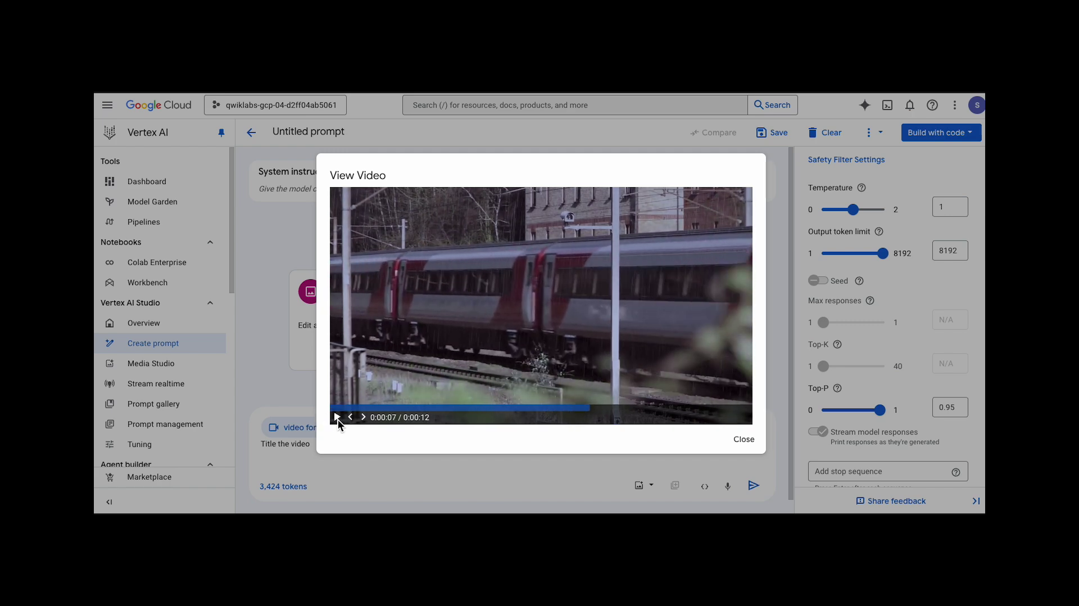
{"action": "left_click", "coordinate": [745, 439]}
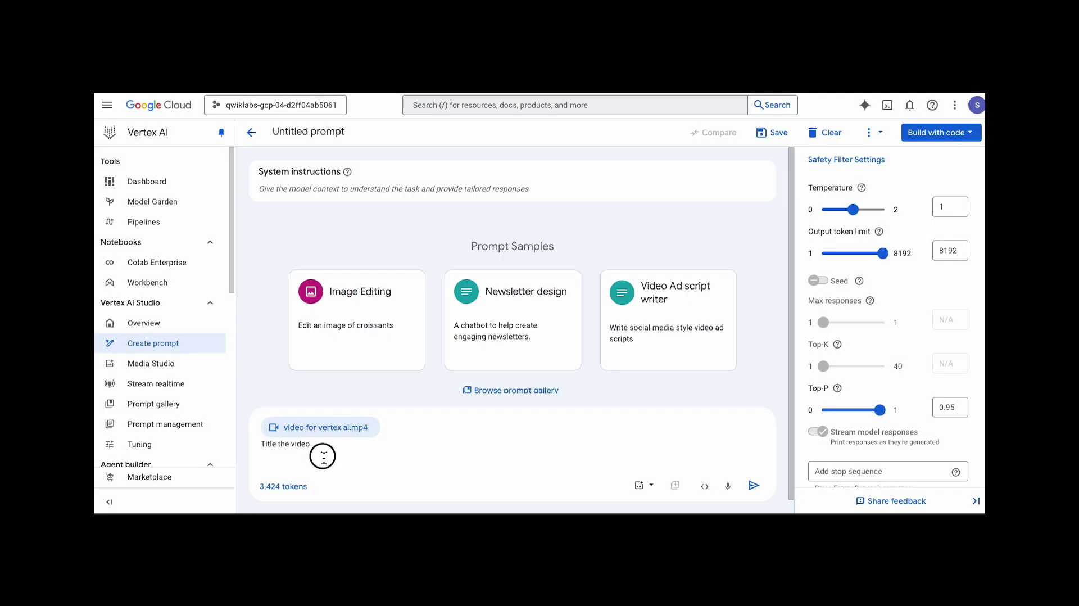
{"action": "left_click", "coordinate": [321, 454]}
{"action": "key", "text": "Return"}
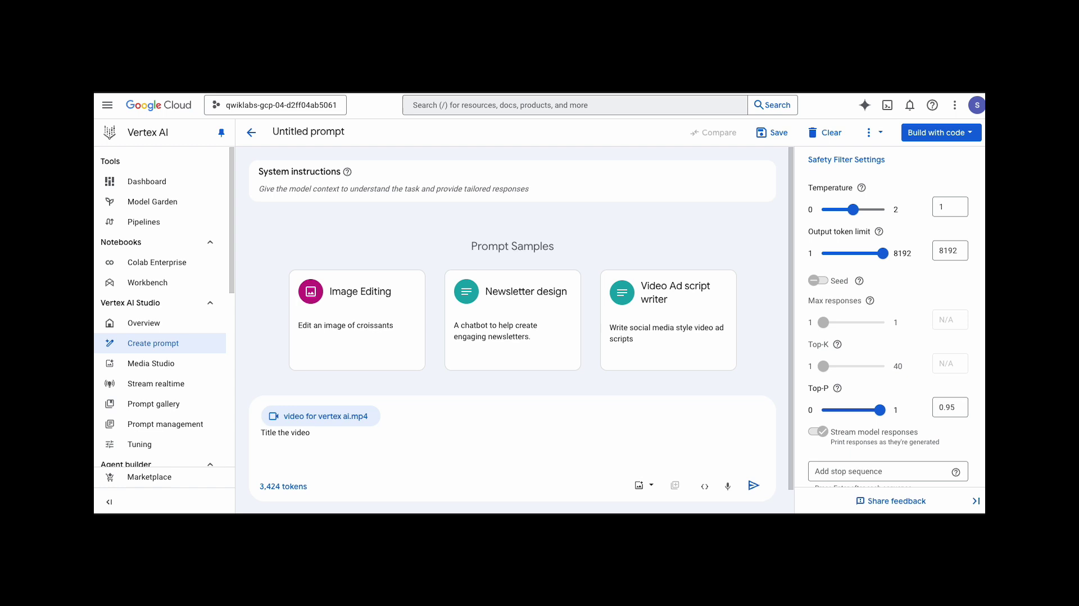
{"action": "left_click", "coordinate": [753, 485]}
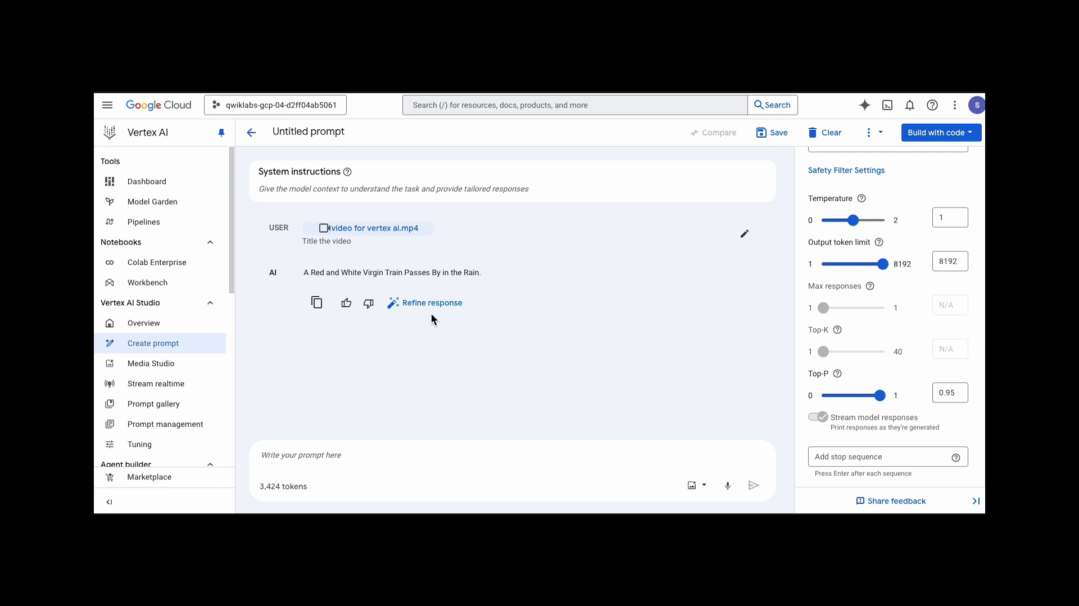
Replay the submitted video to compare its content with the generated title.
{"action": "left_click", "coordinate": [350, 227]}
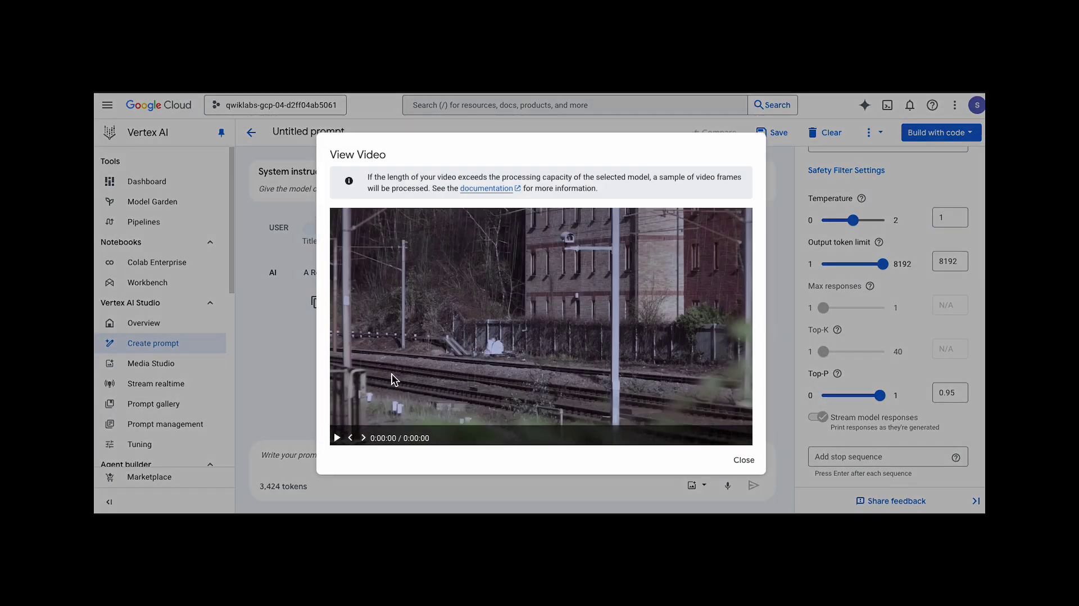
{"action": "left_click", "coordinate": [337, 438]}
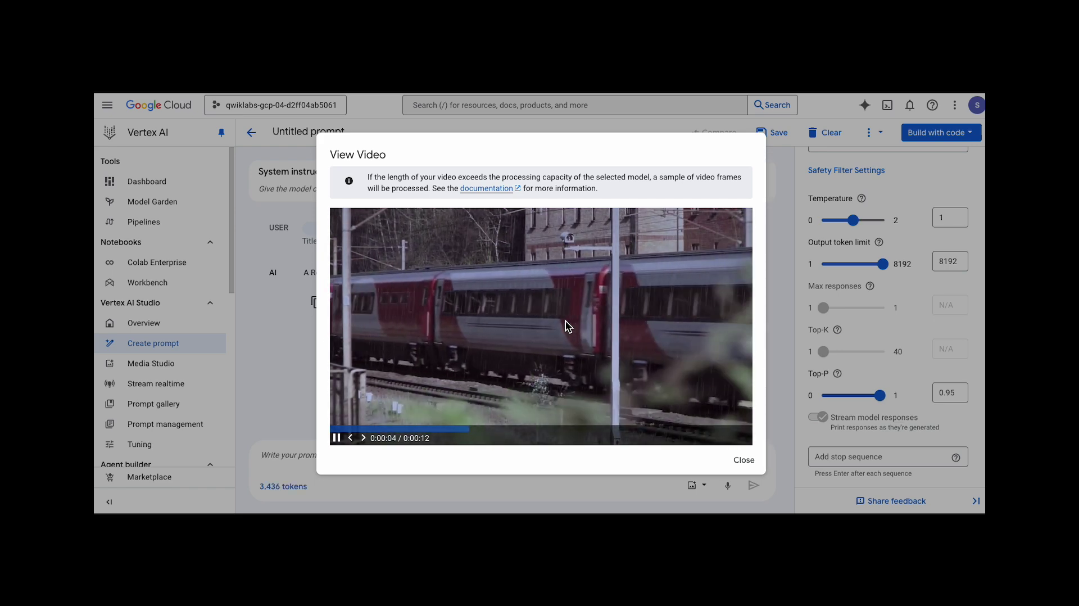
{"action": "left_click", "coordinate": [744, 461]}
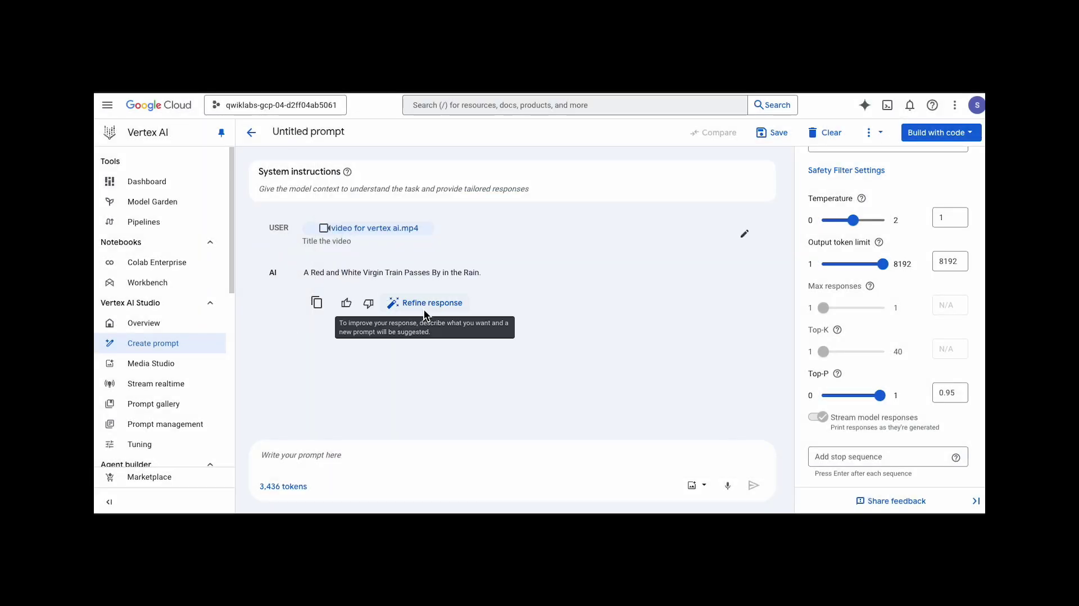
Submit the follow-up prompt "Describe the video in detail." and review the generated description.
{"action": "type", "text": "Describe the video in detail."}
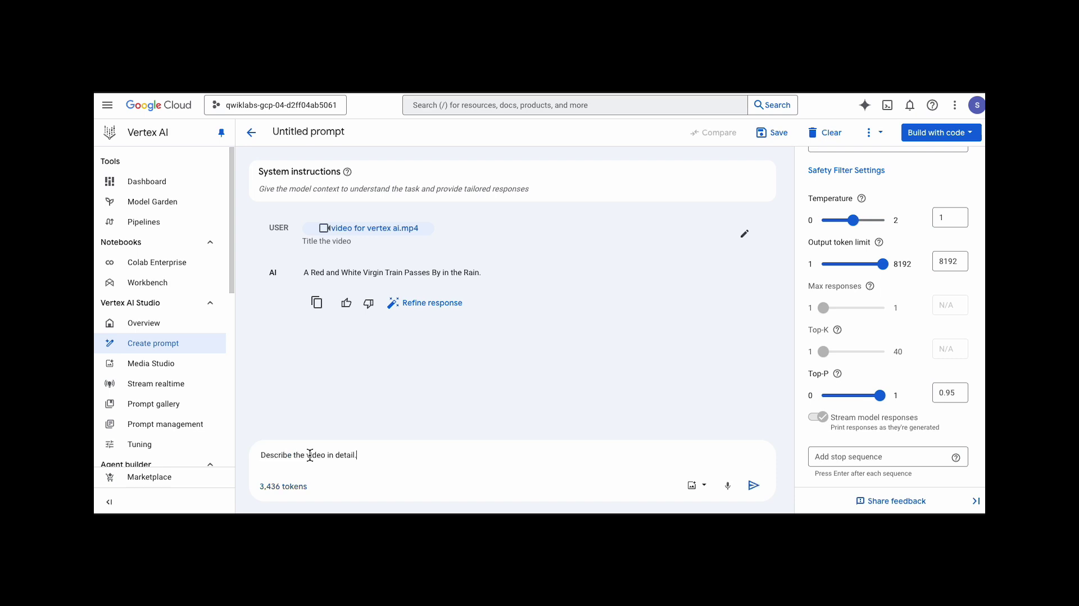
{"action": "left_click", "coordinate": [756, 485]}
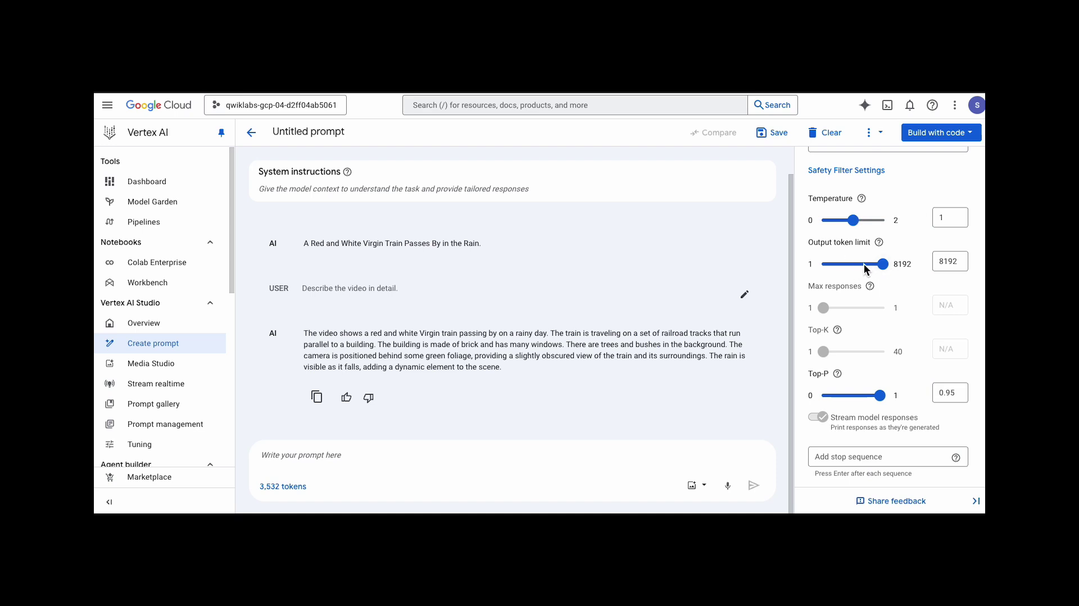
{"action": "scroll", "coordinate": [864, 264], "scroll_direction": "up", "scroll_amount": 1}
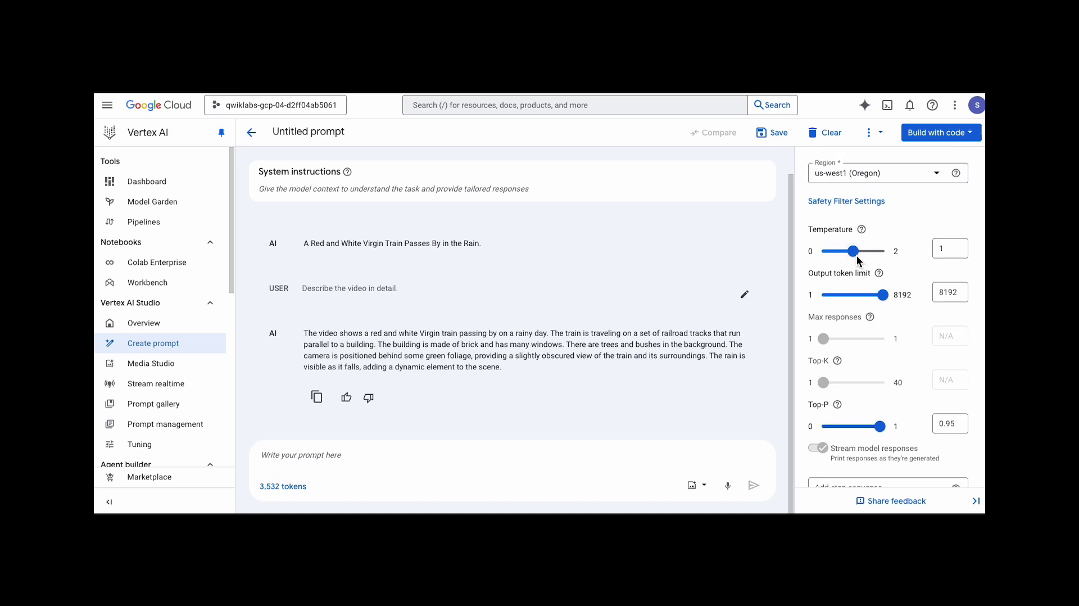